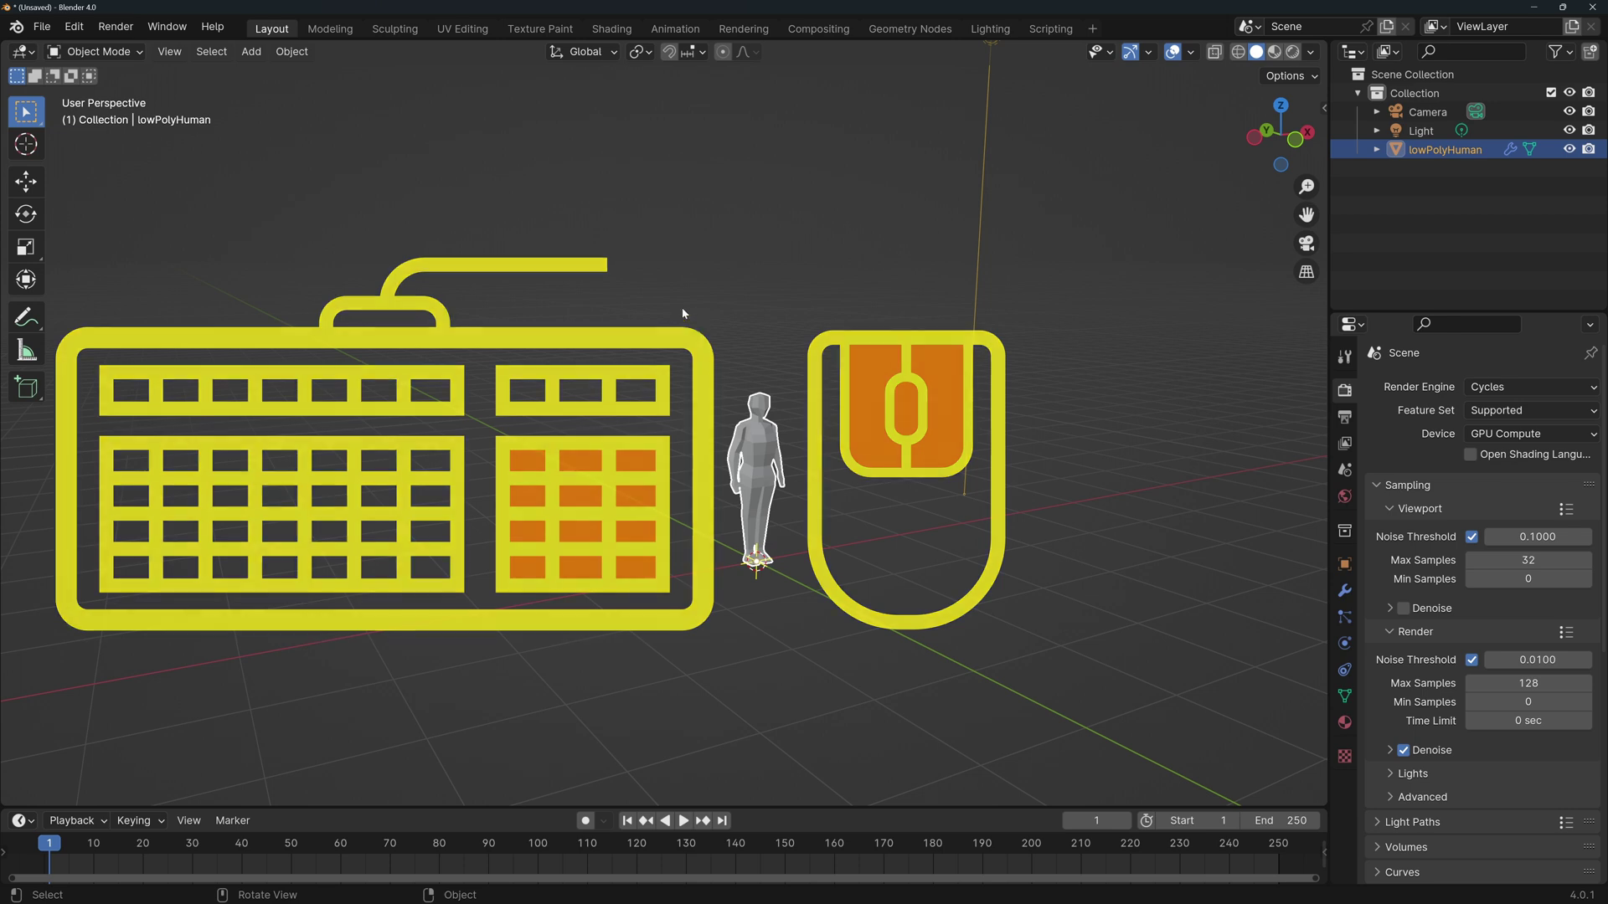
- Enable Emulate 3 Button Mouse in Blender's Input preferences
click(74, 26)
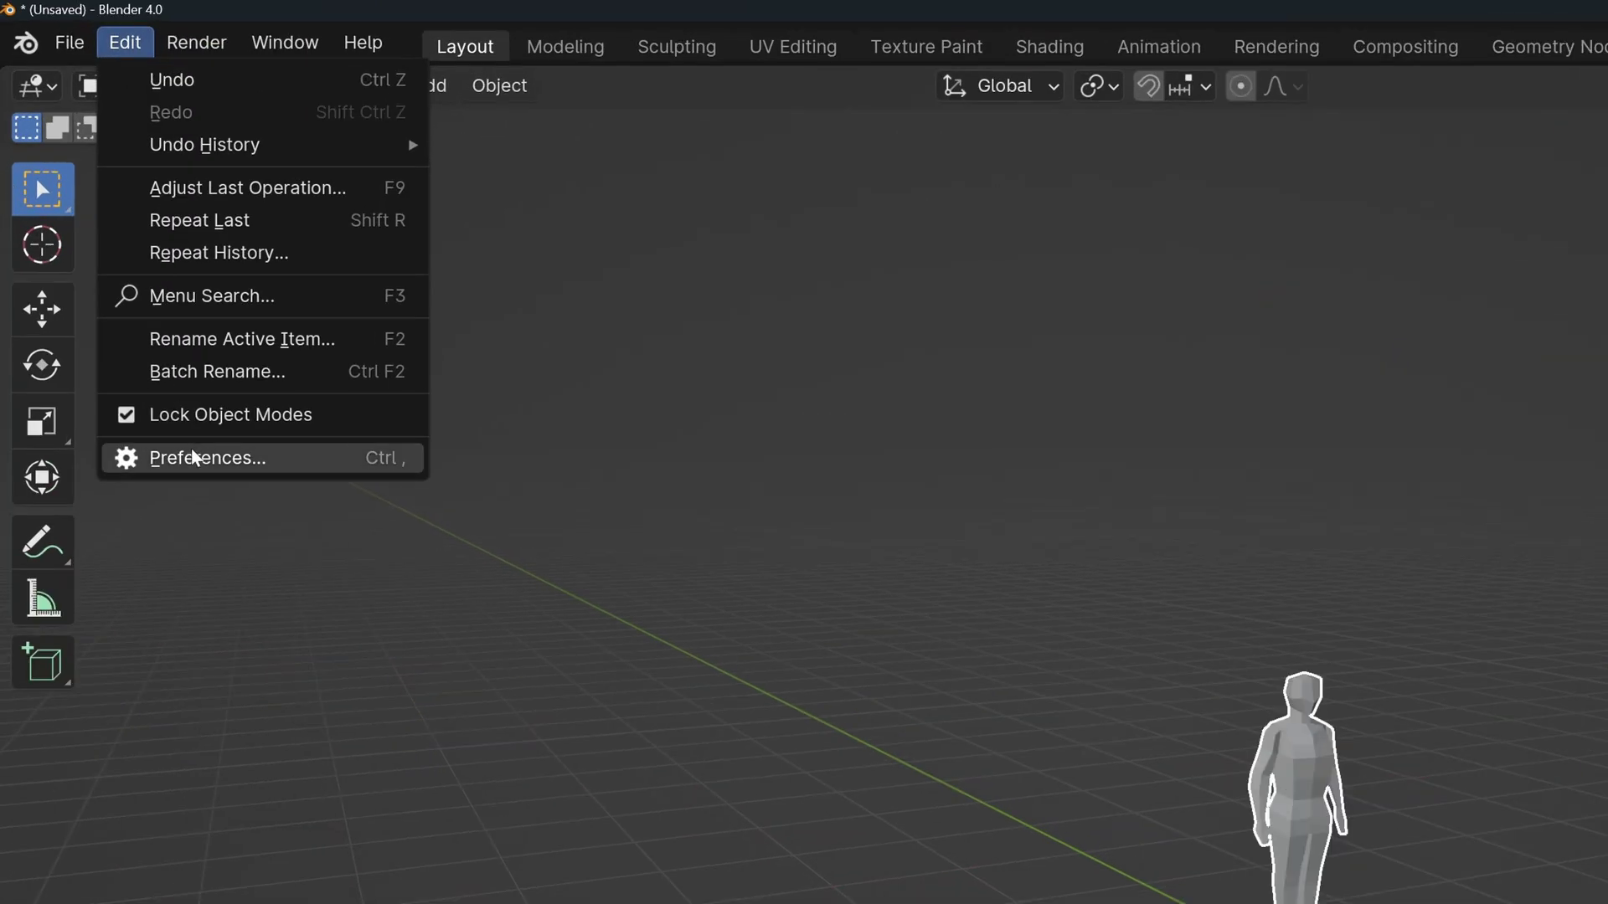
click(115, 268)
click(46, 219)
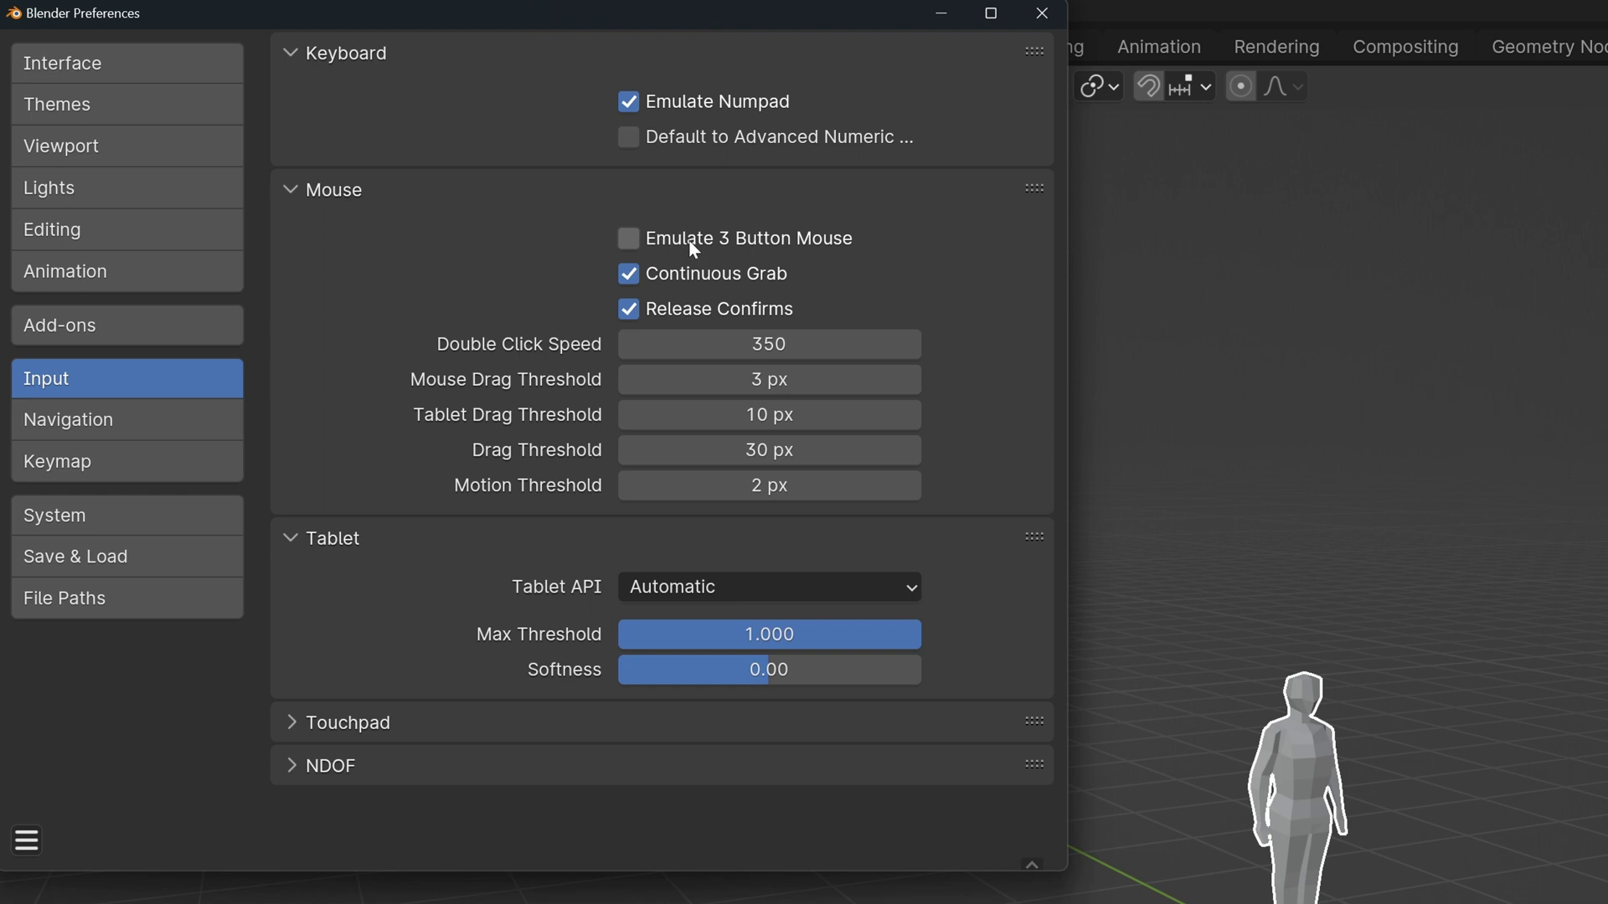
click(692, 244)
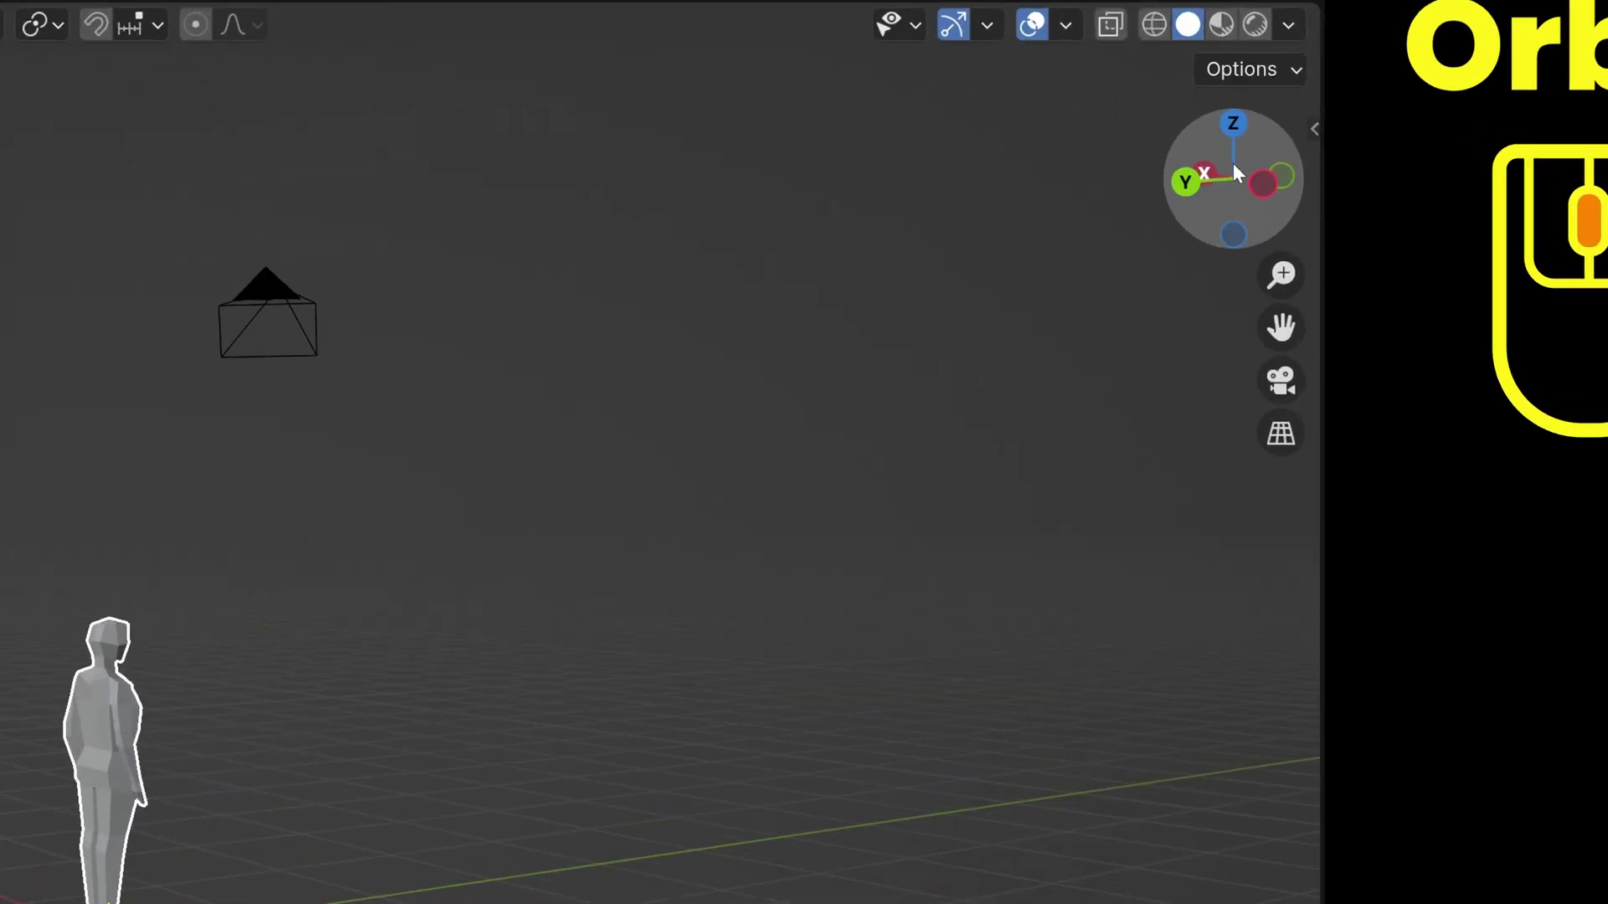
- Orbit around the figure, cube and sphere, adding the figure and cube to the selection
drag(1278, 136, 1327, 140)
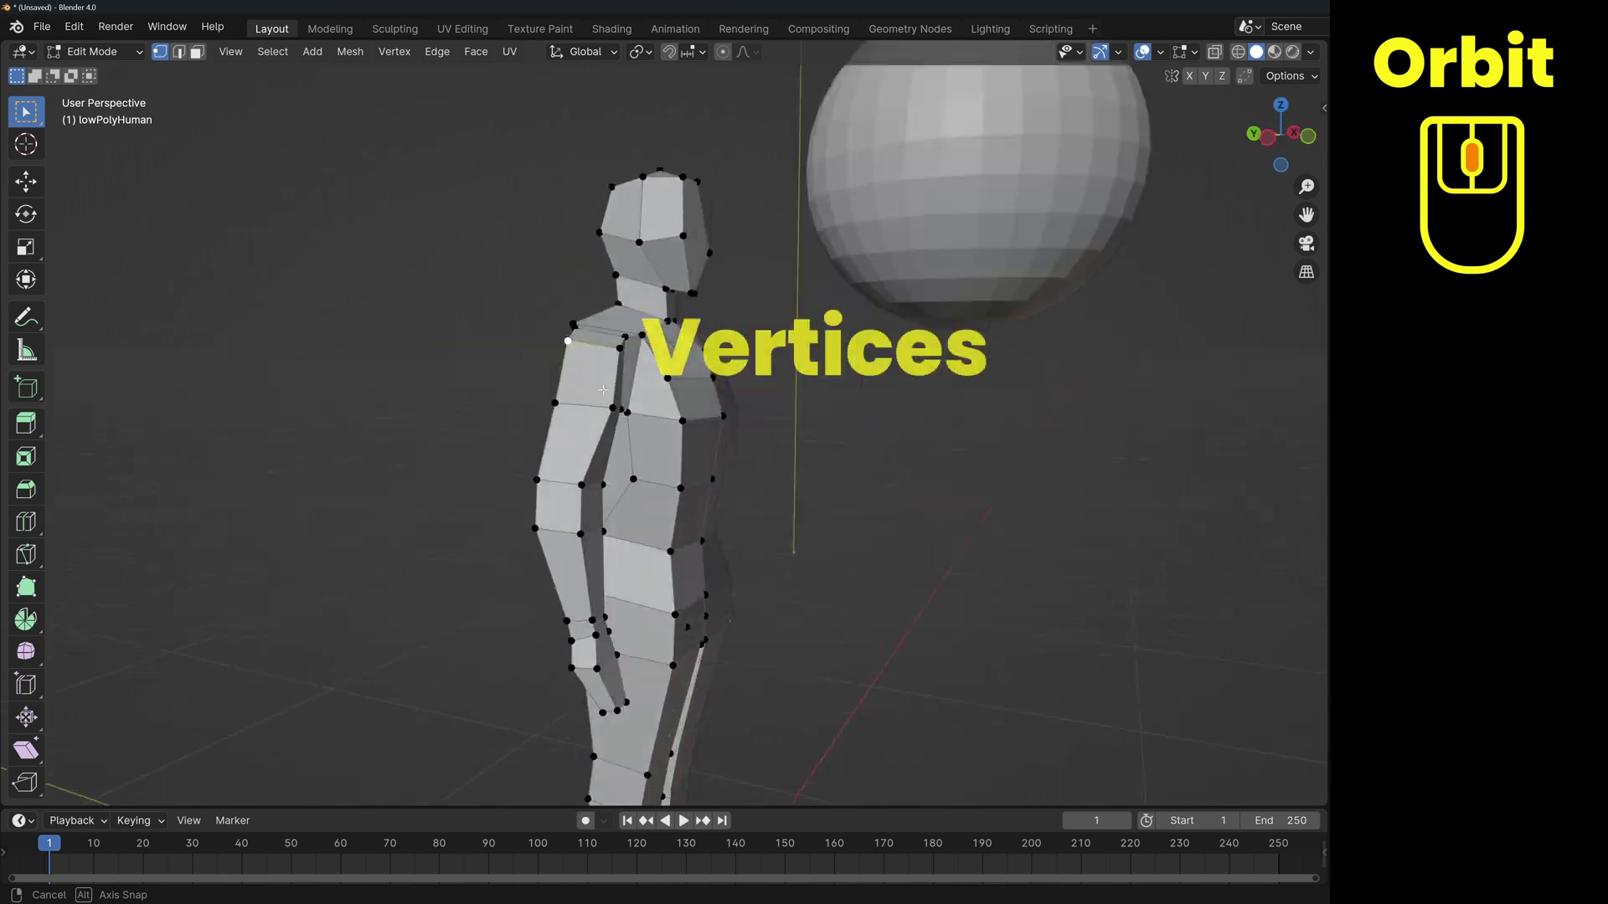
middle_drag(729, 494, 772, 460)
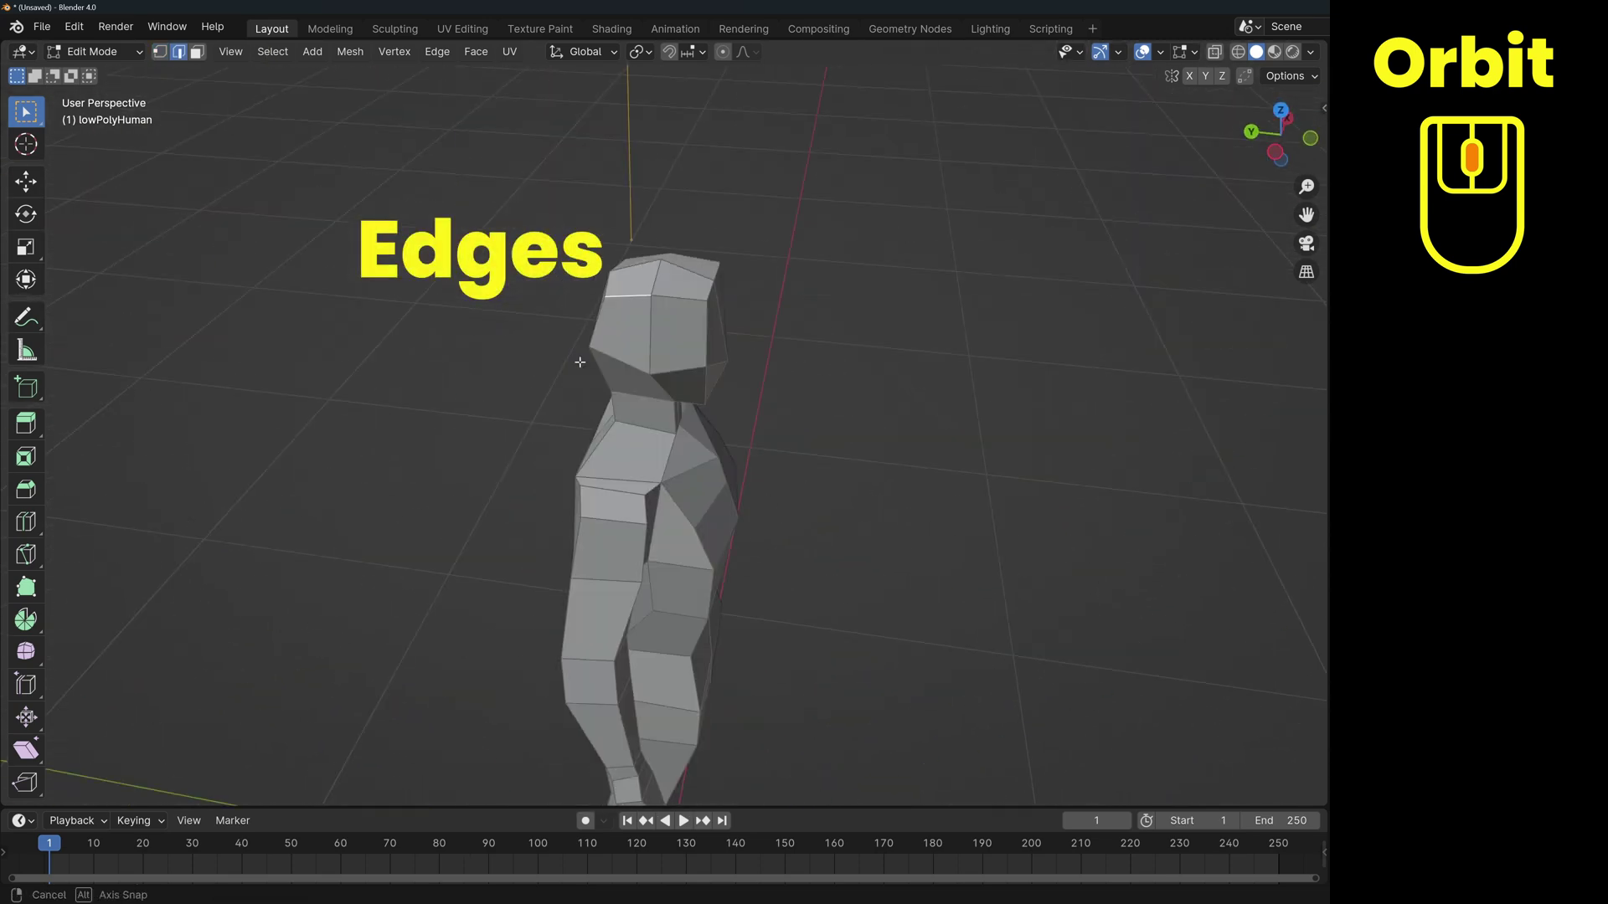
middle_drag(580, 362, 628, 424)
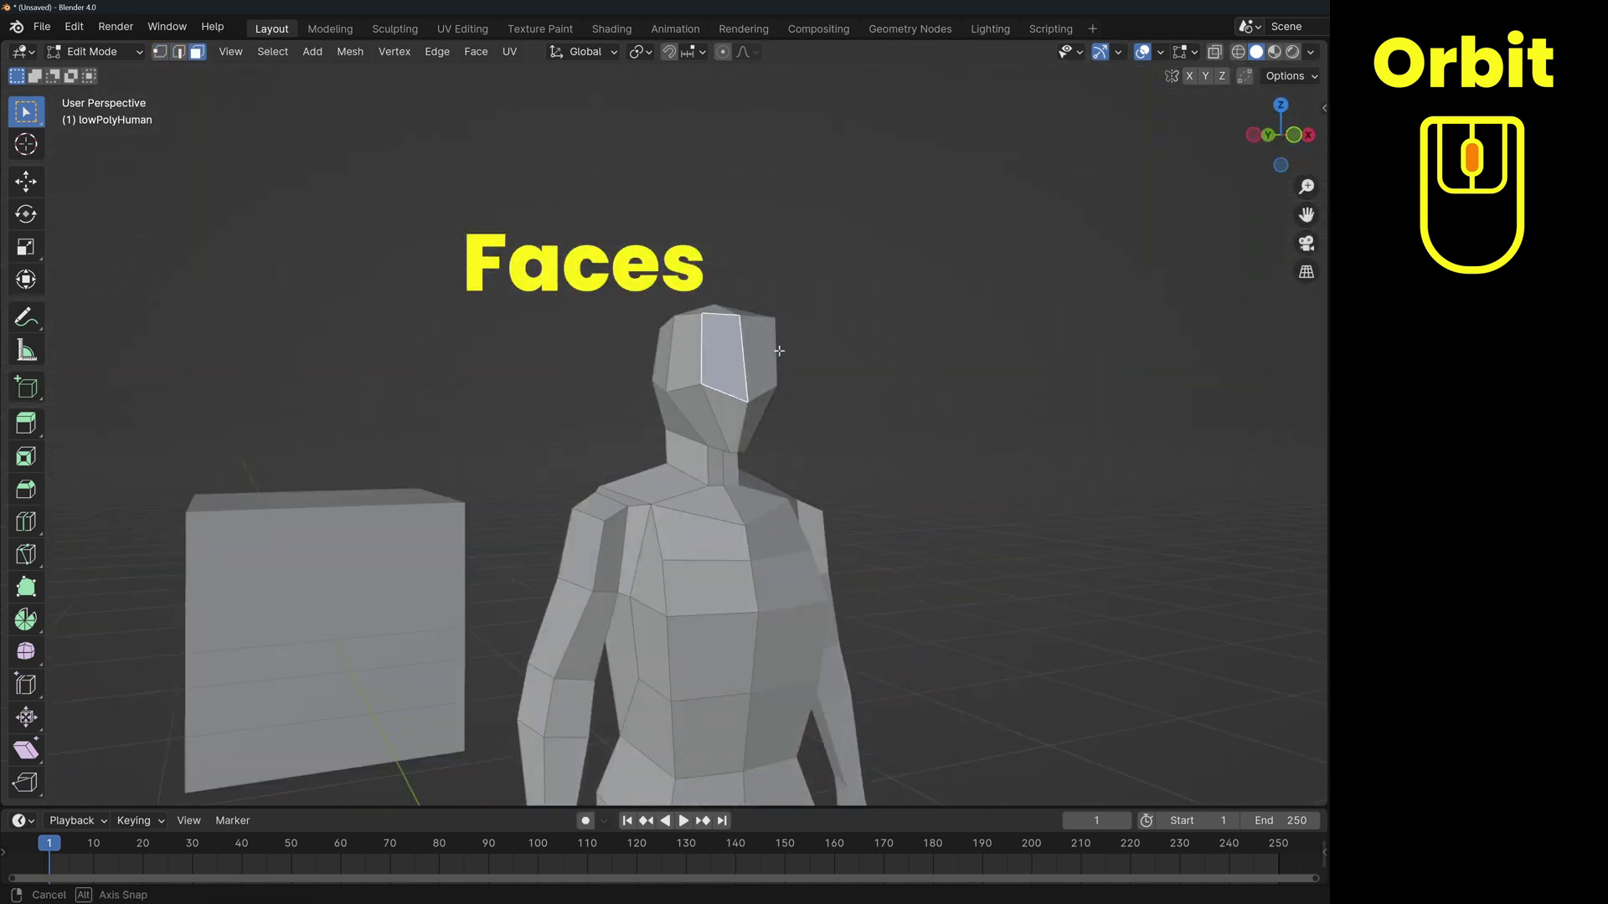
middle_drag(804, 394, 837, 395)
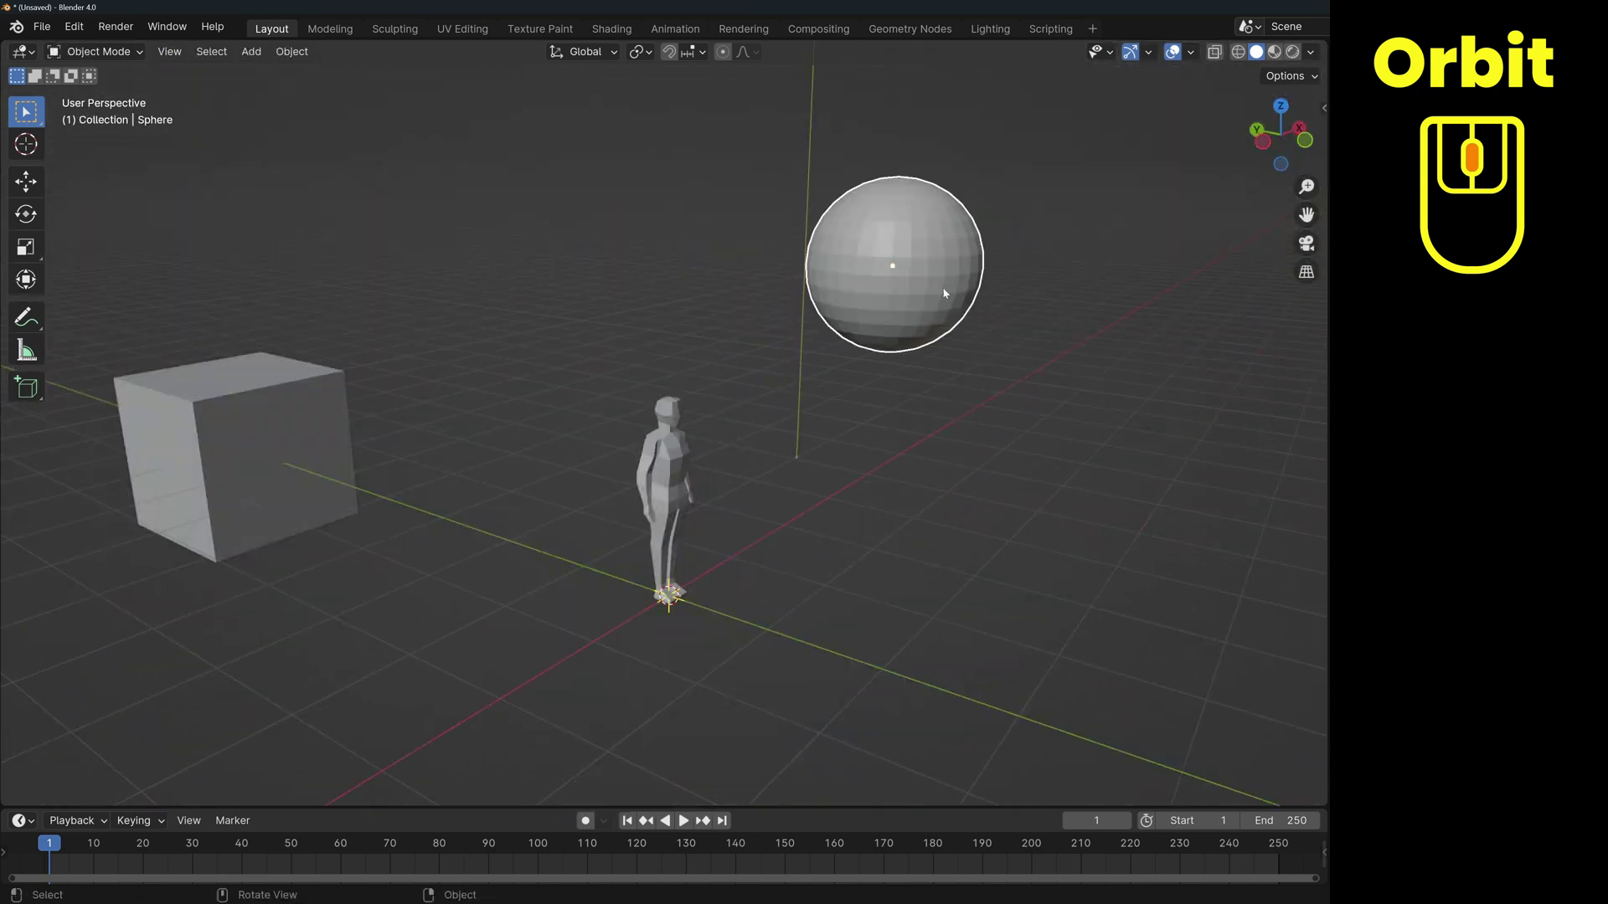
shift+click(672, 462)
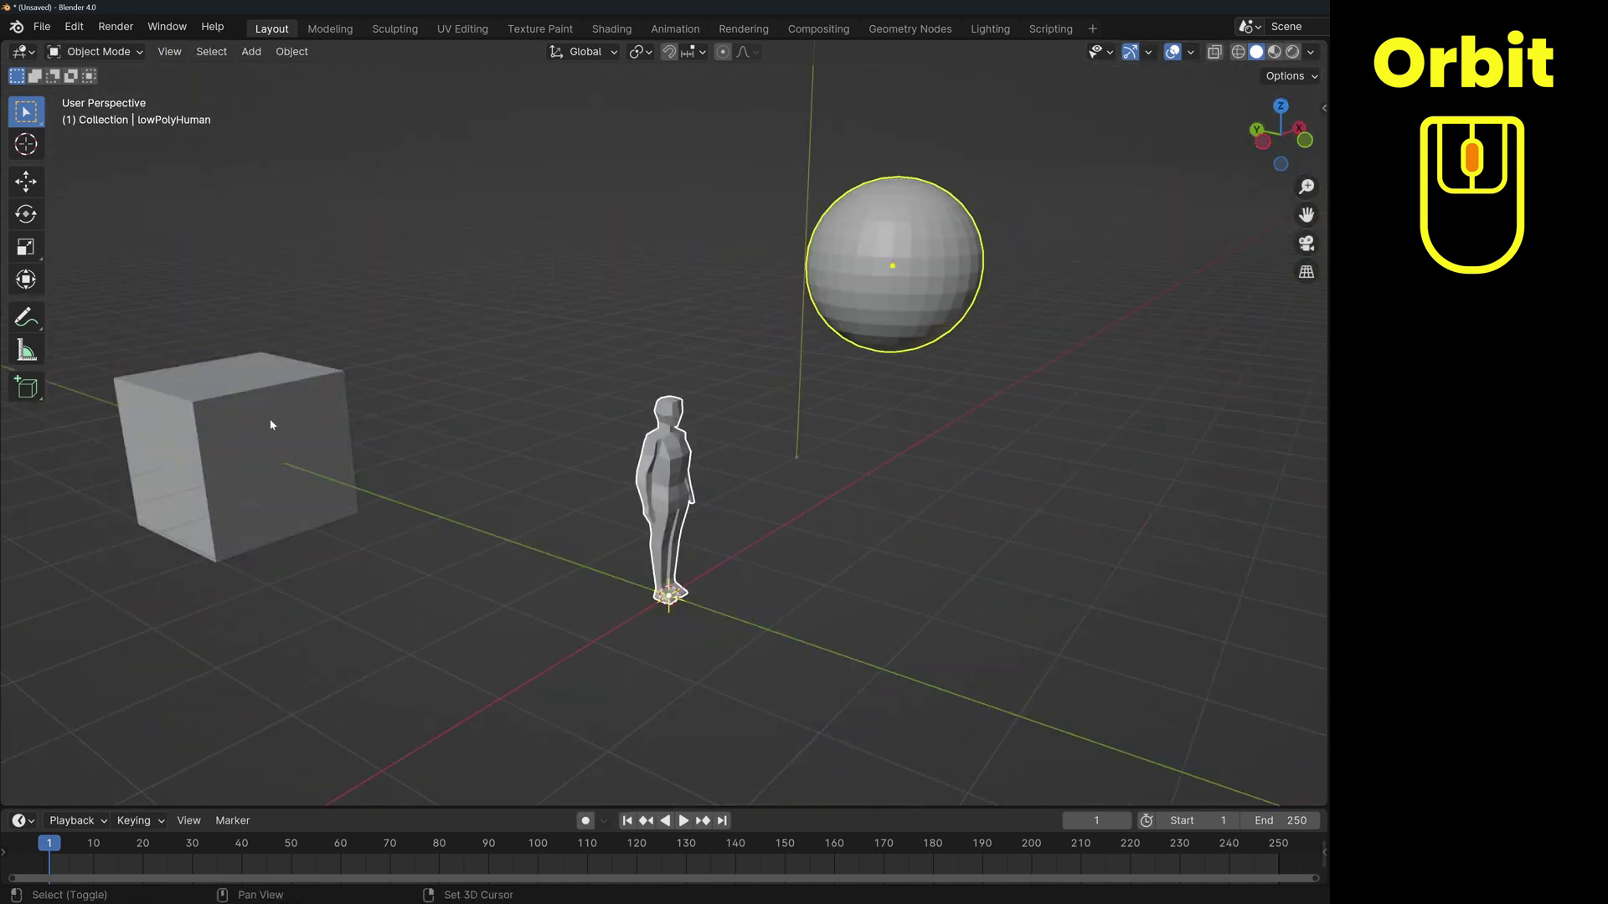
shift+click(270, 419)
middle_drag(608, 509, 765, 539)
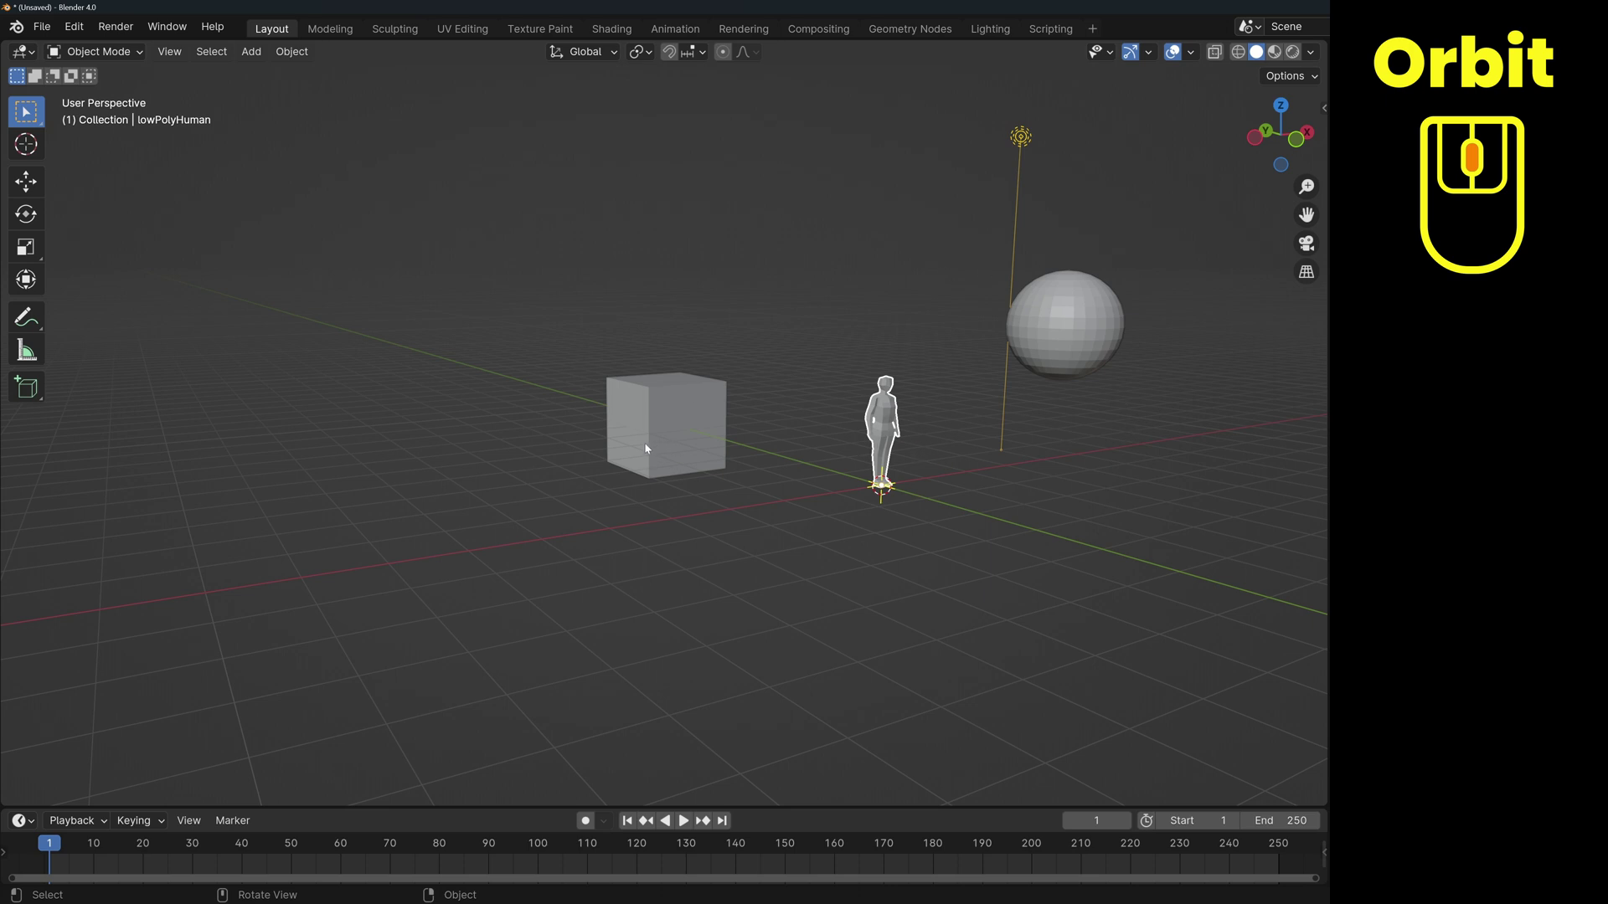
- Frame the figure, frame all, re-centre on the cube and sphere, then snap to a side view
key(KP_Decimal)
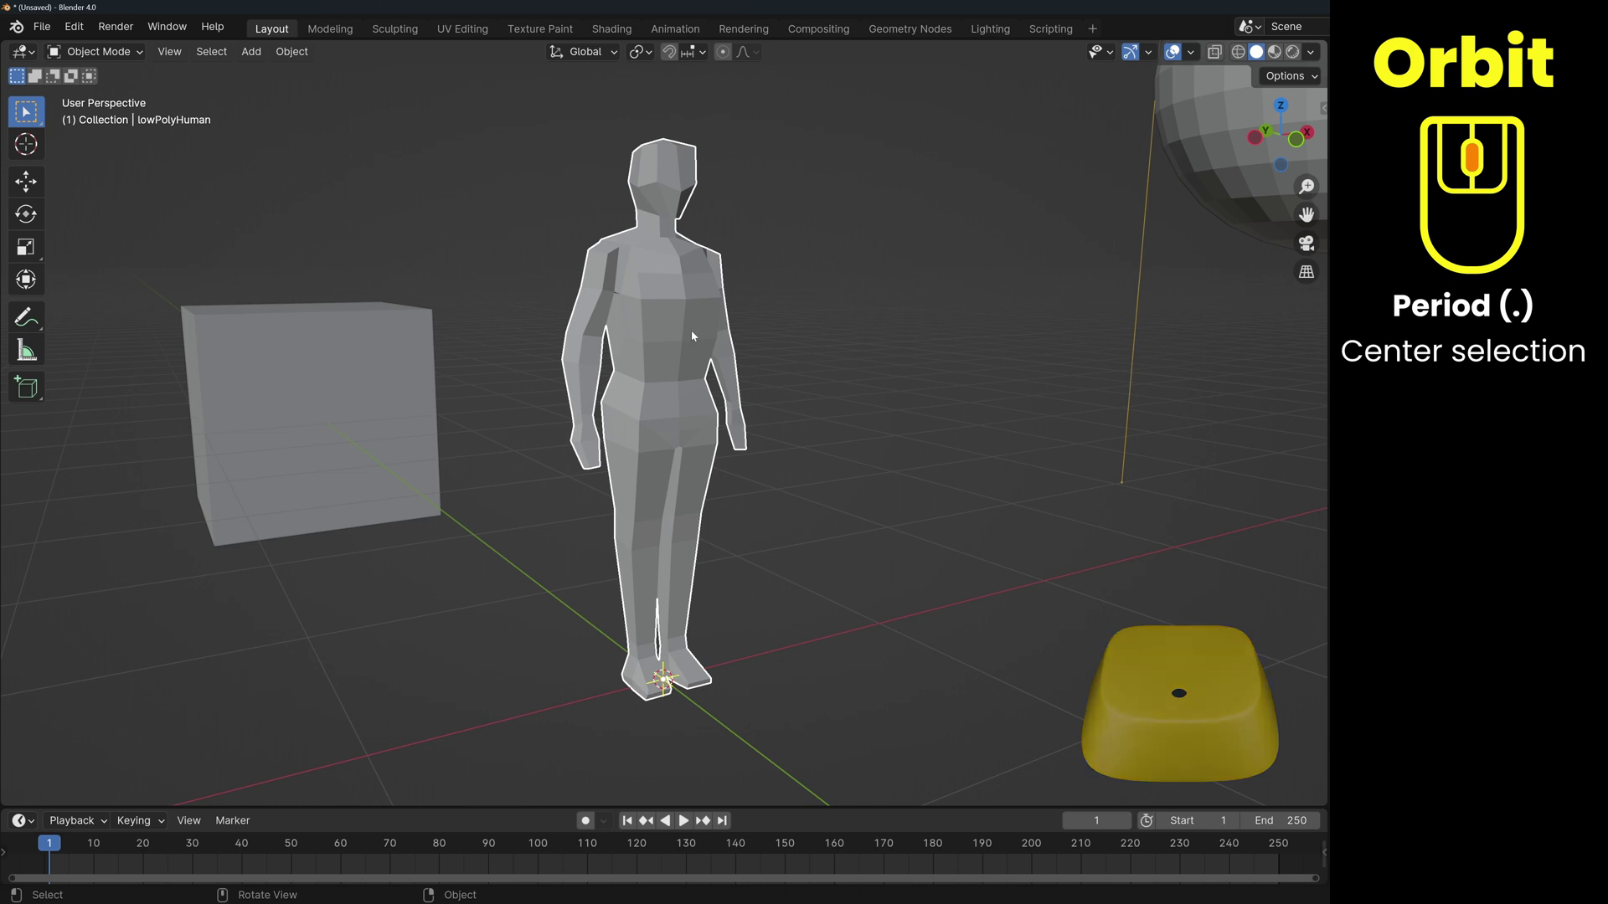
key(Home)
alt+middle_click(402, 495)
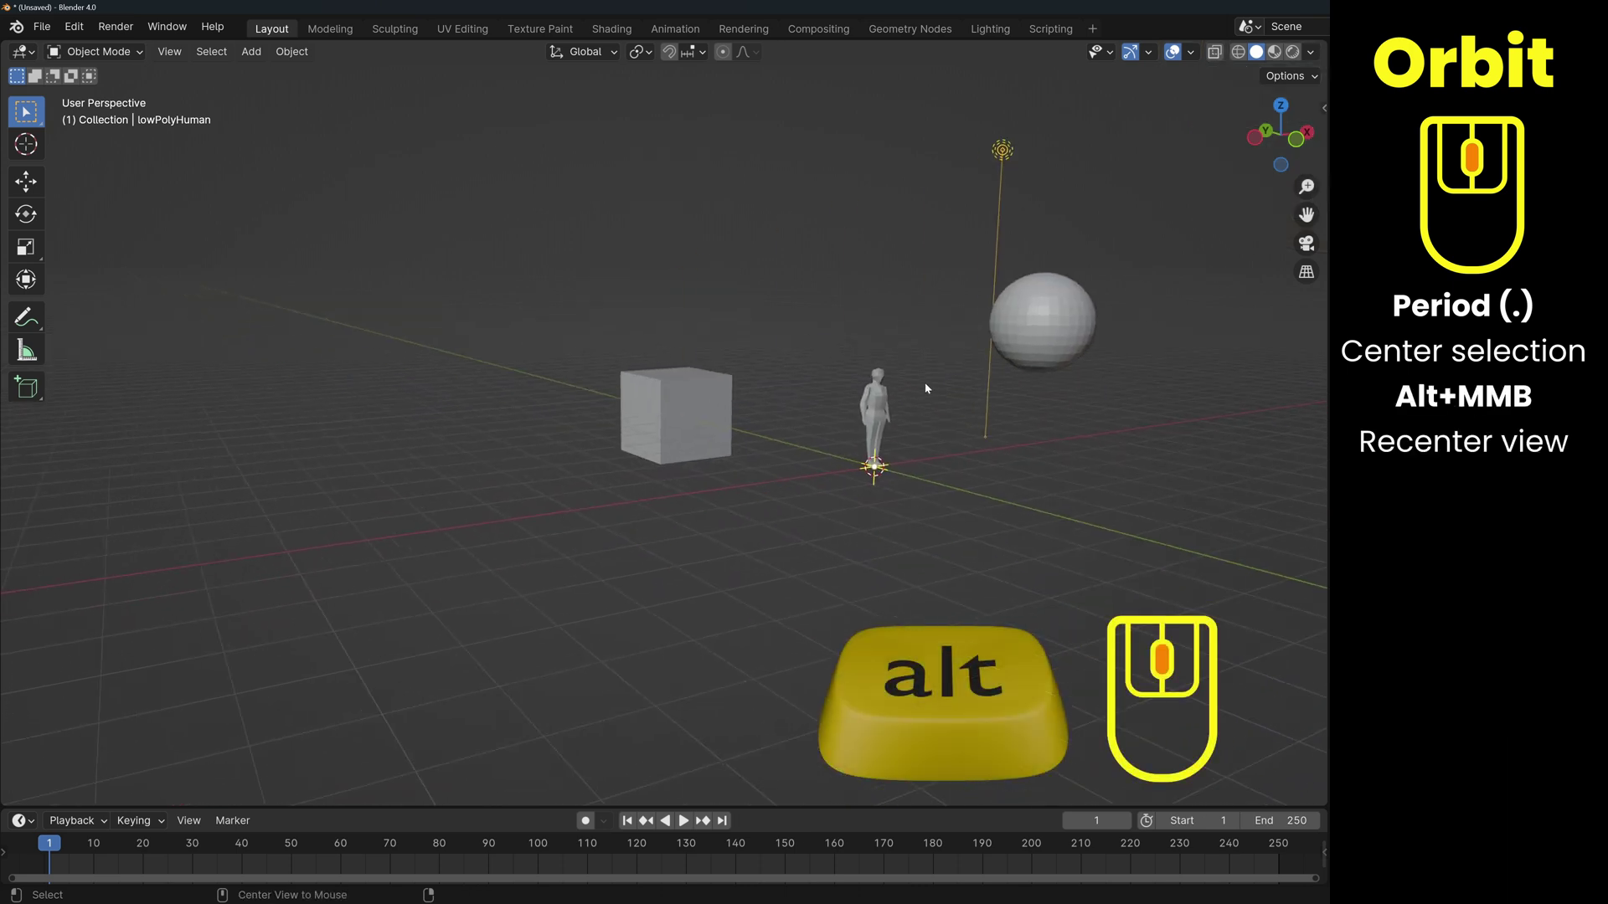
alt+middle_click(883, 391)
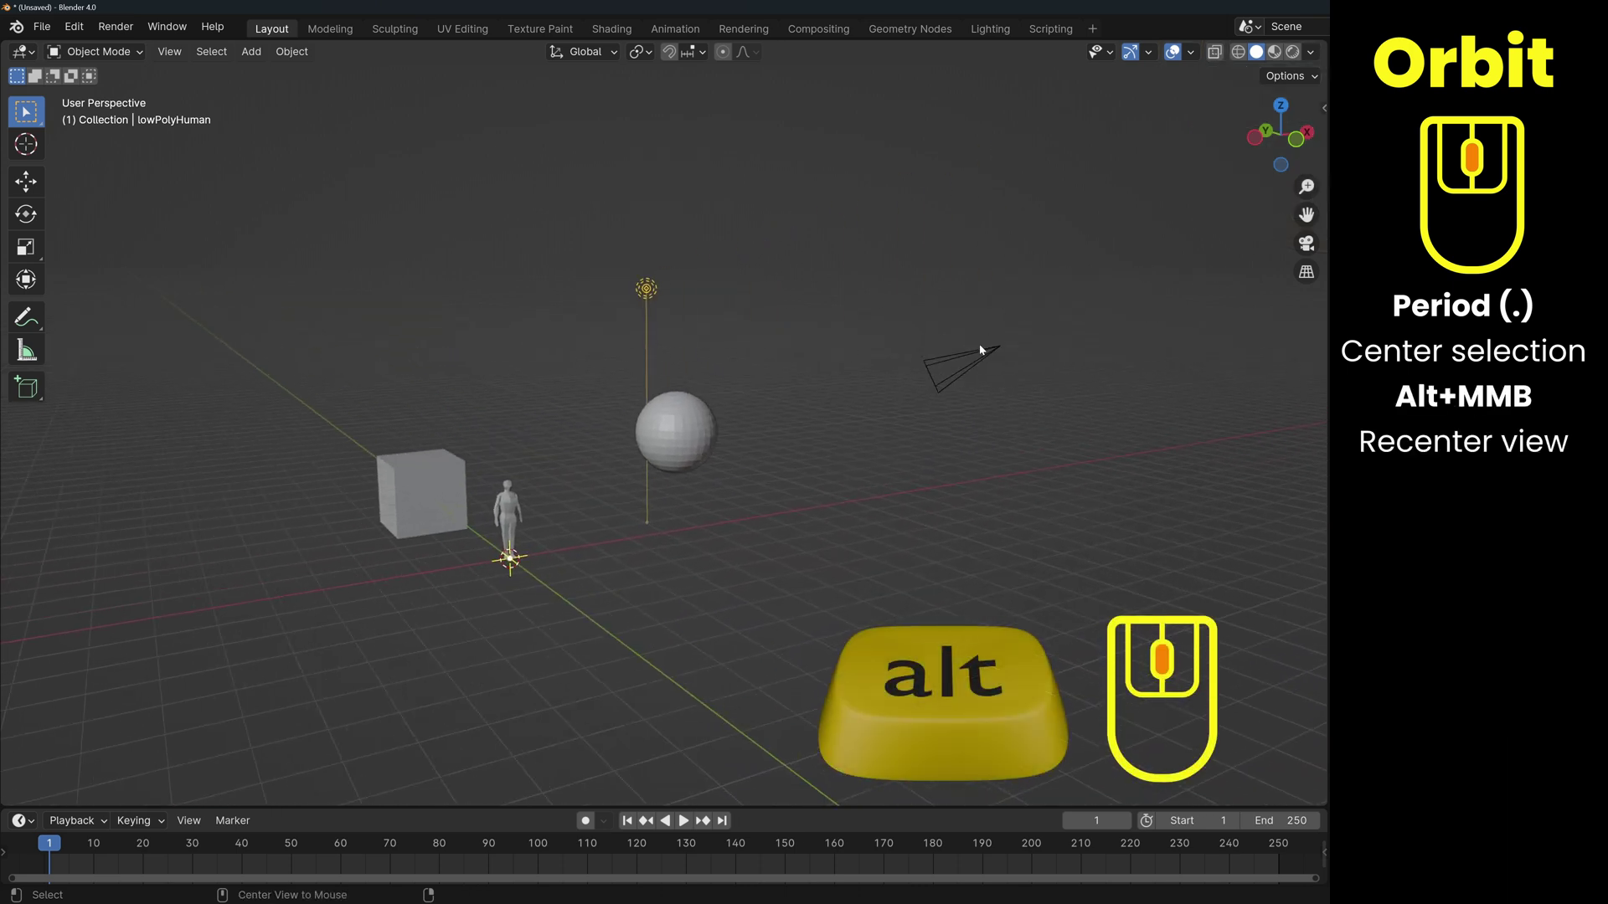
alt+middle_drag(977, 352, 675, 453)
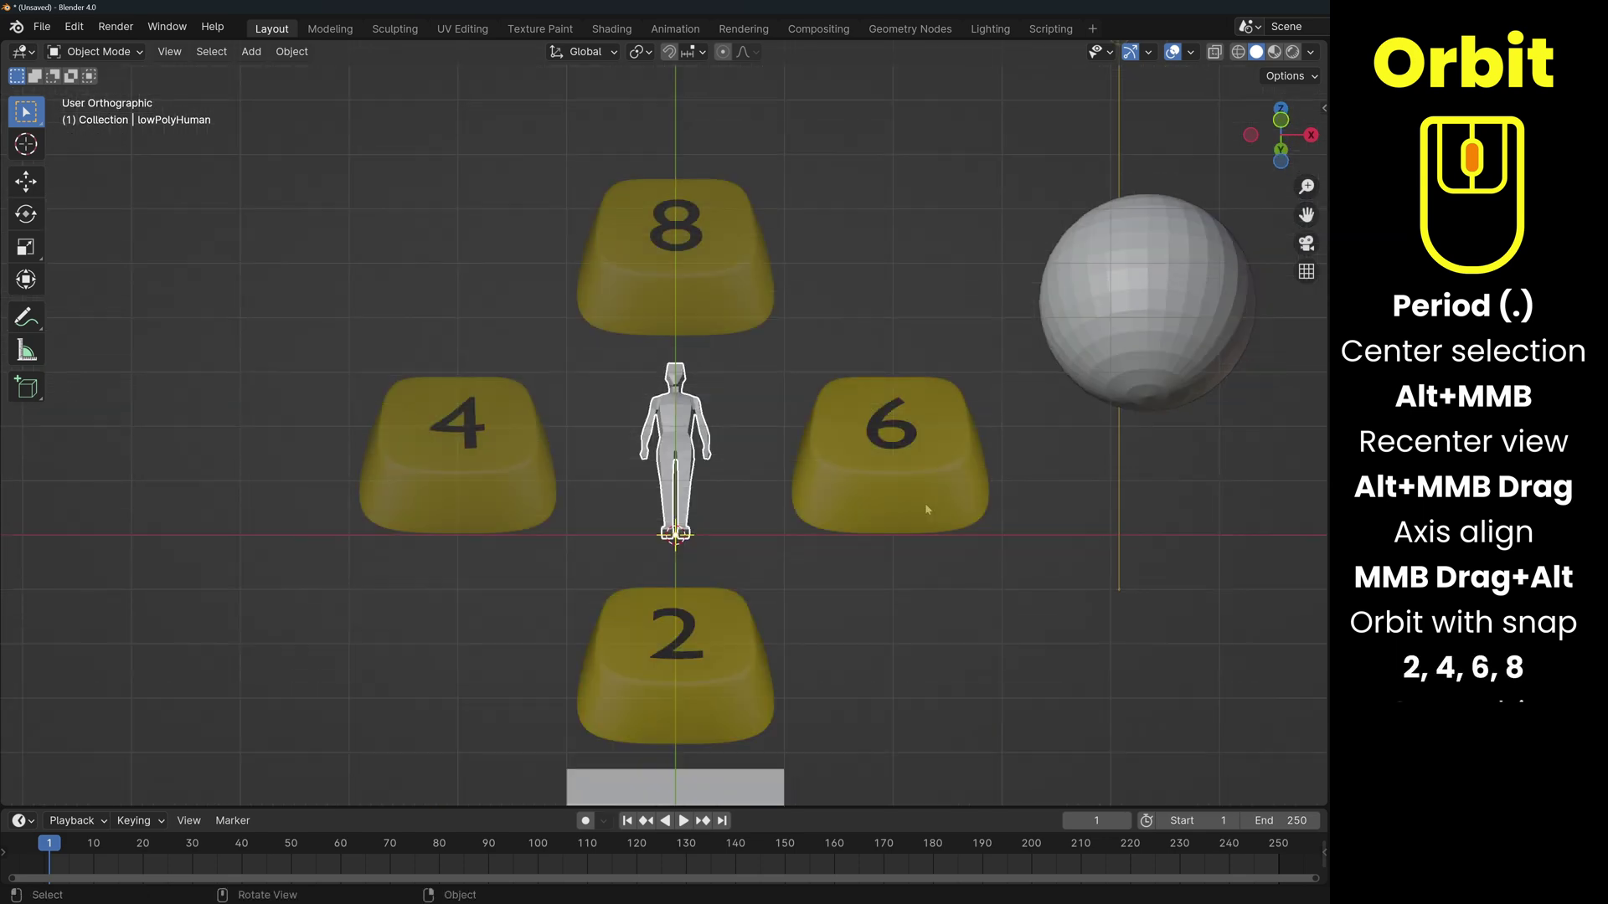
- Step-orbit the view around the figure with numpad 4, 8, 2 and 6
key(KP_4)
key(KP_8)
key(KP_2)
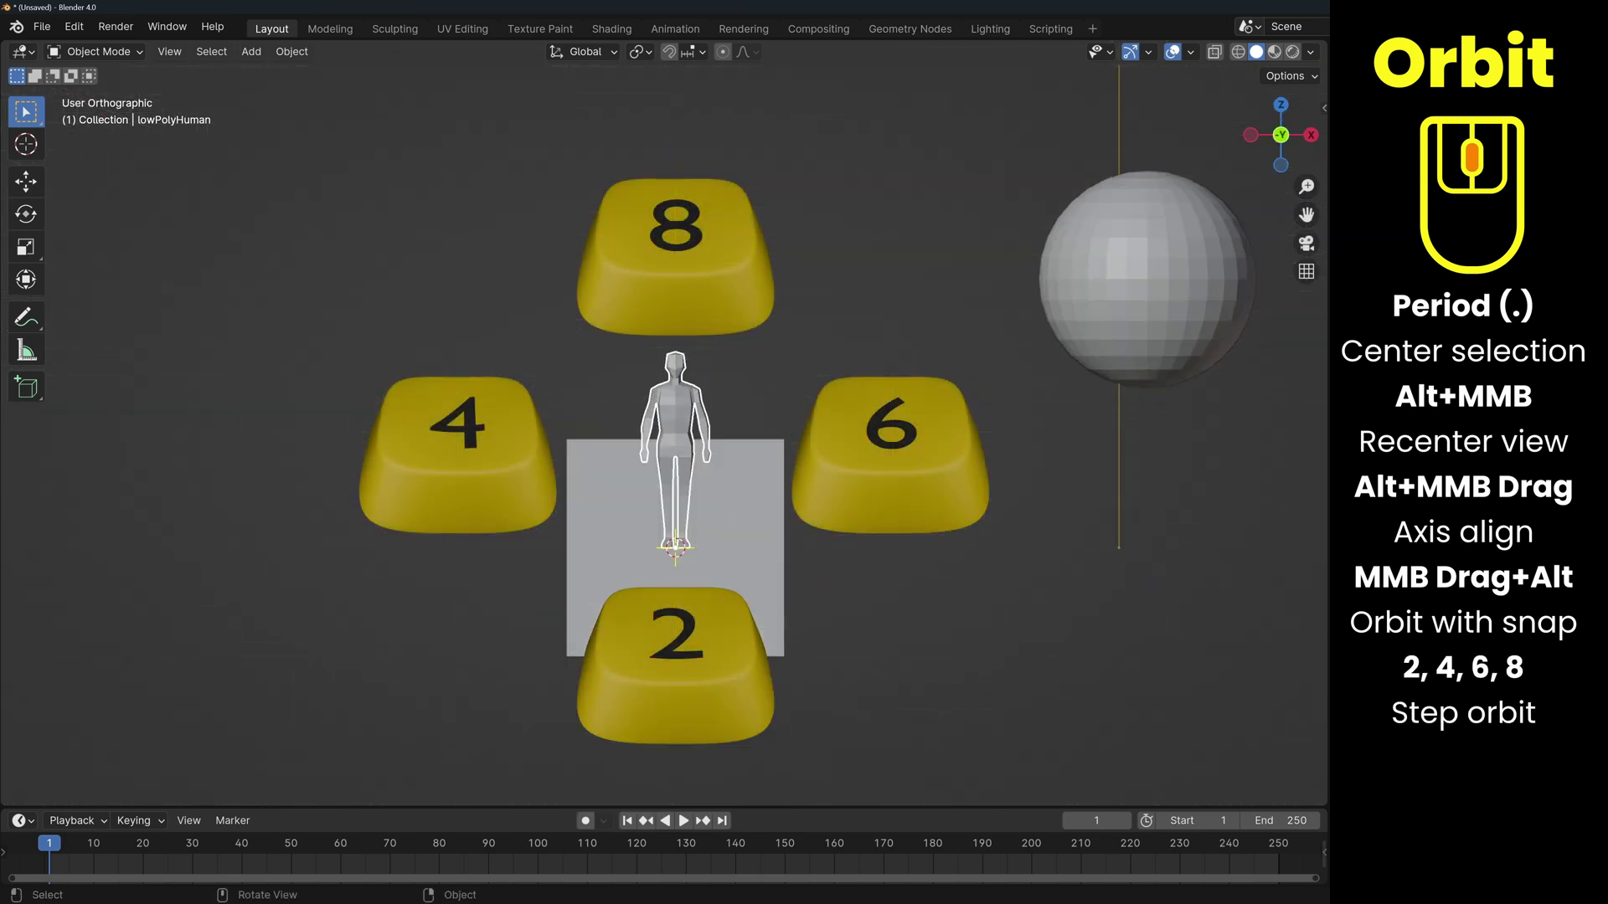
key(KP_4)
key(KP_4)
key(KP_6)
key(KP_6)
key(KP_2)
key(KP_2)
key(KP_8)
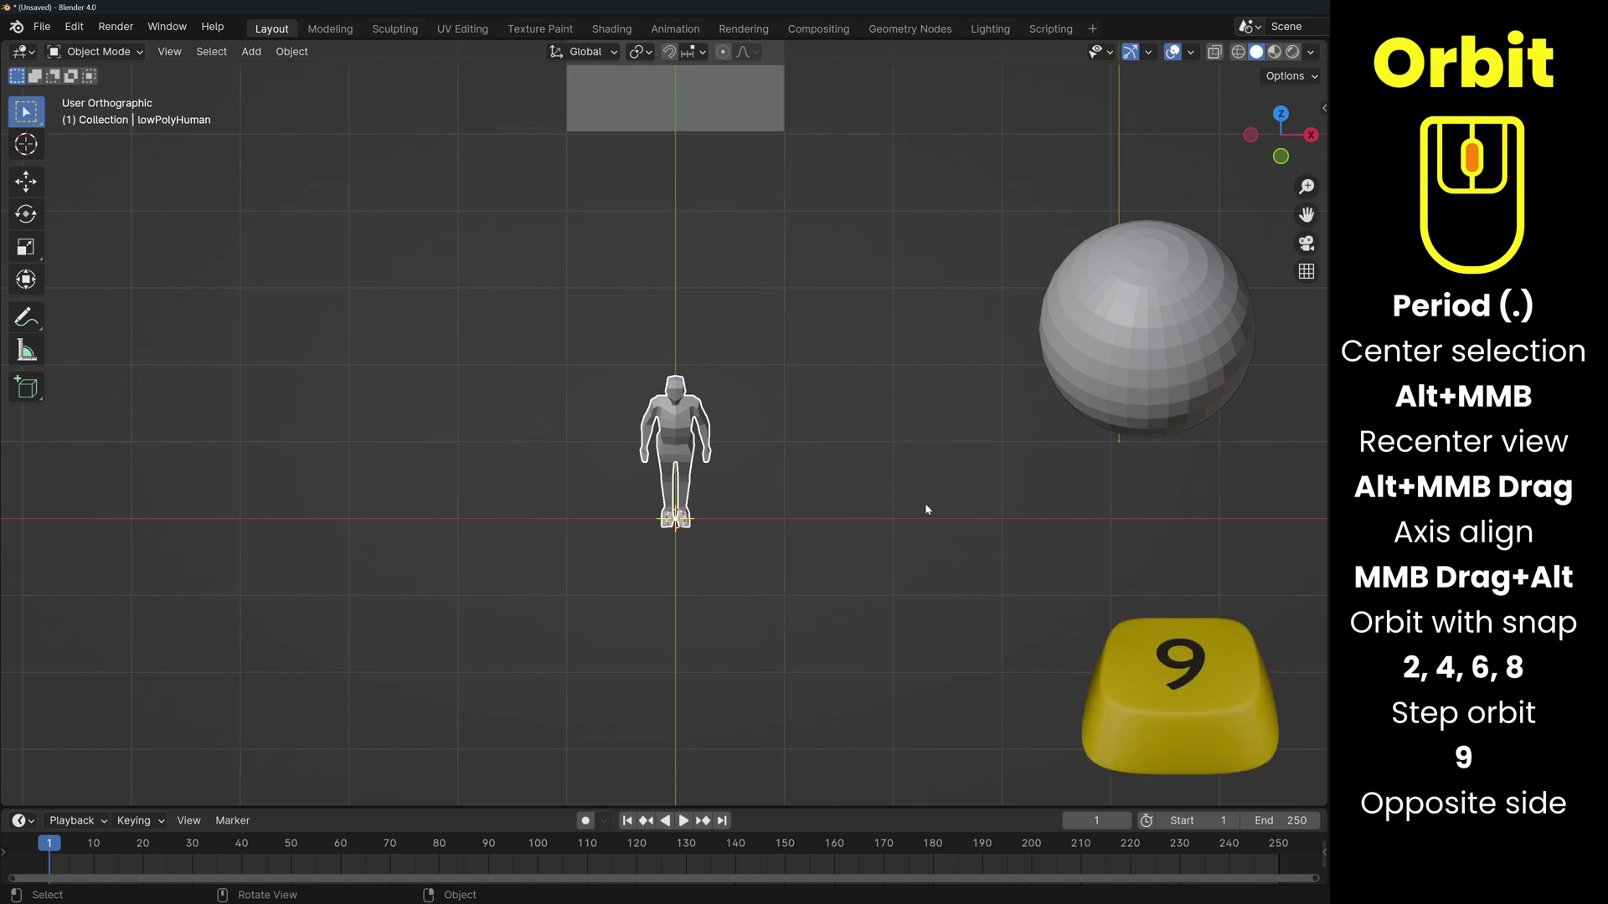
- Flip to the opposite side with numpad 9, then go from top view to bottom view
key(KP_9)
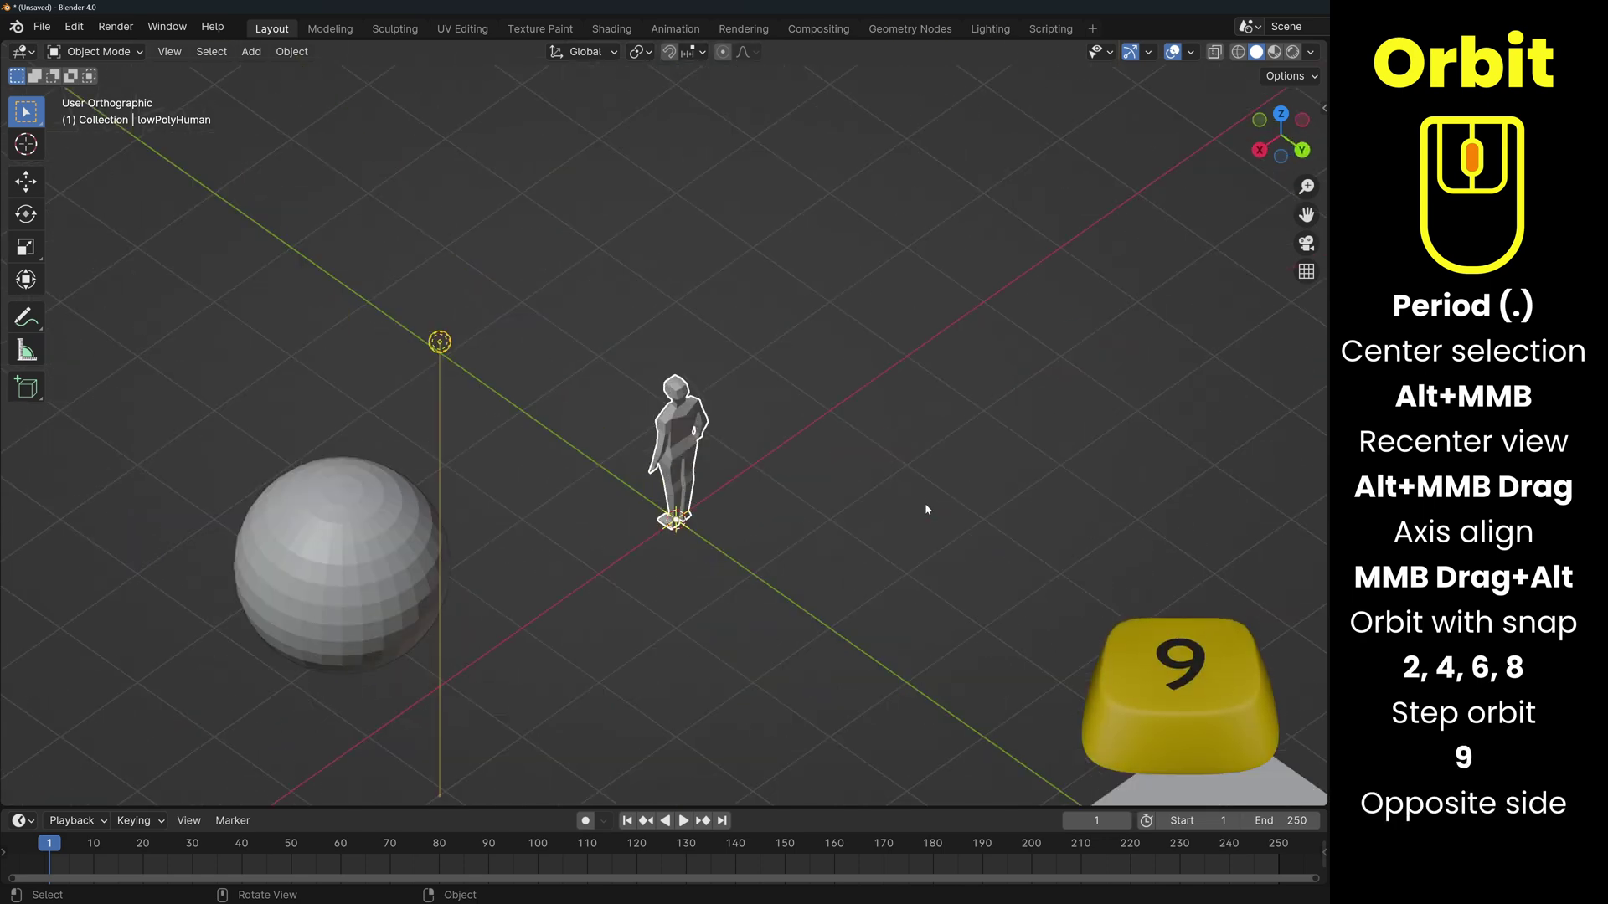
key(KP_9)
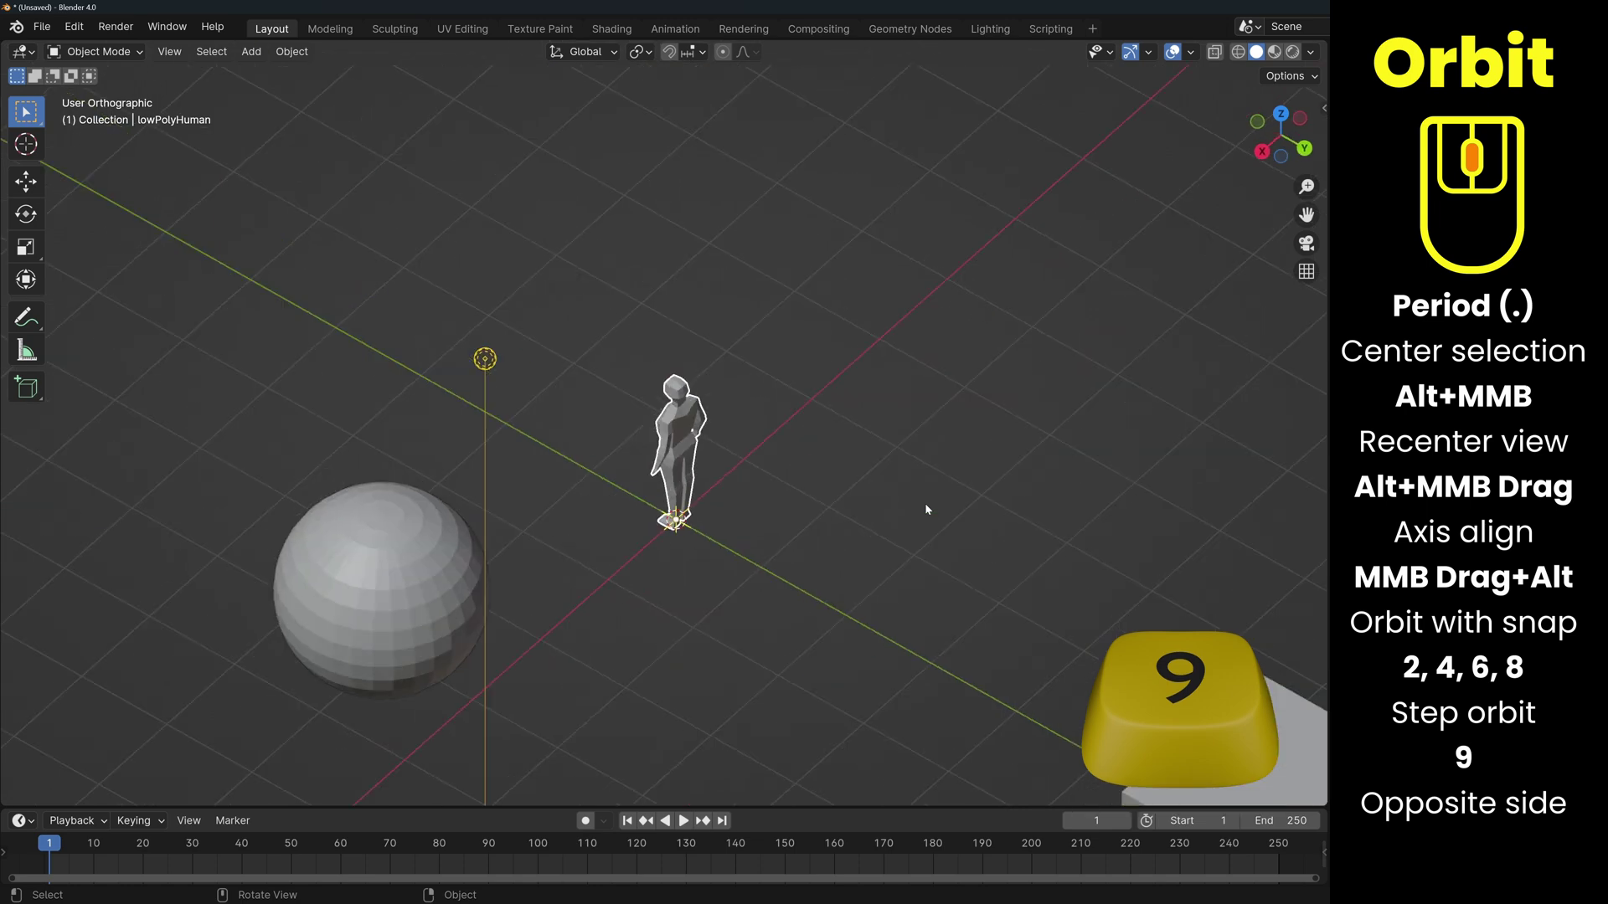
key(KP_9)
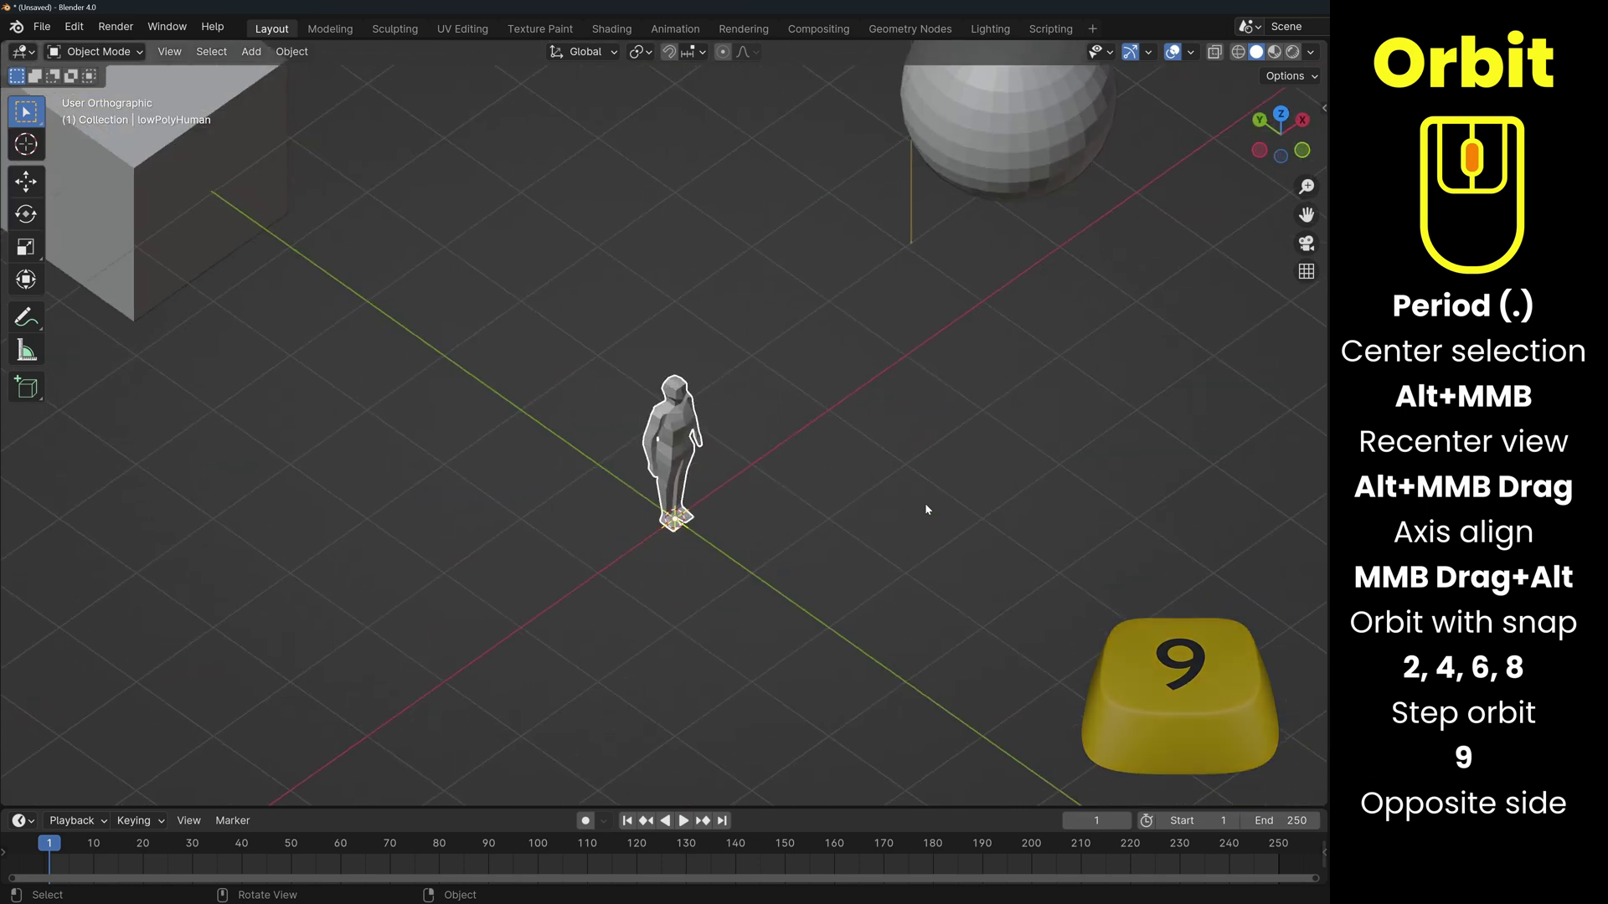
key(KP_7)
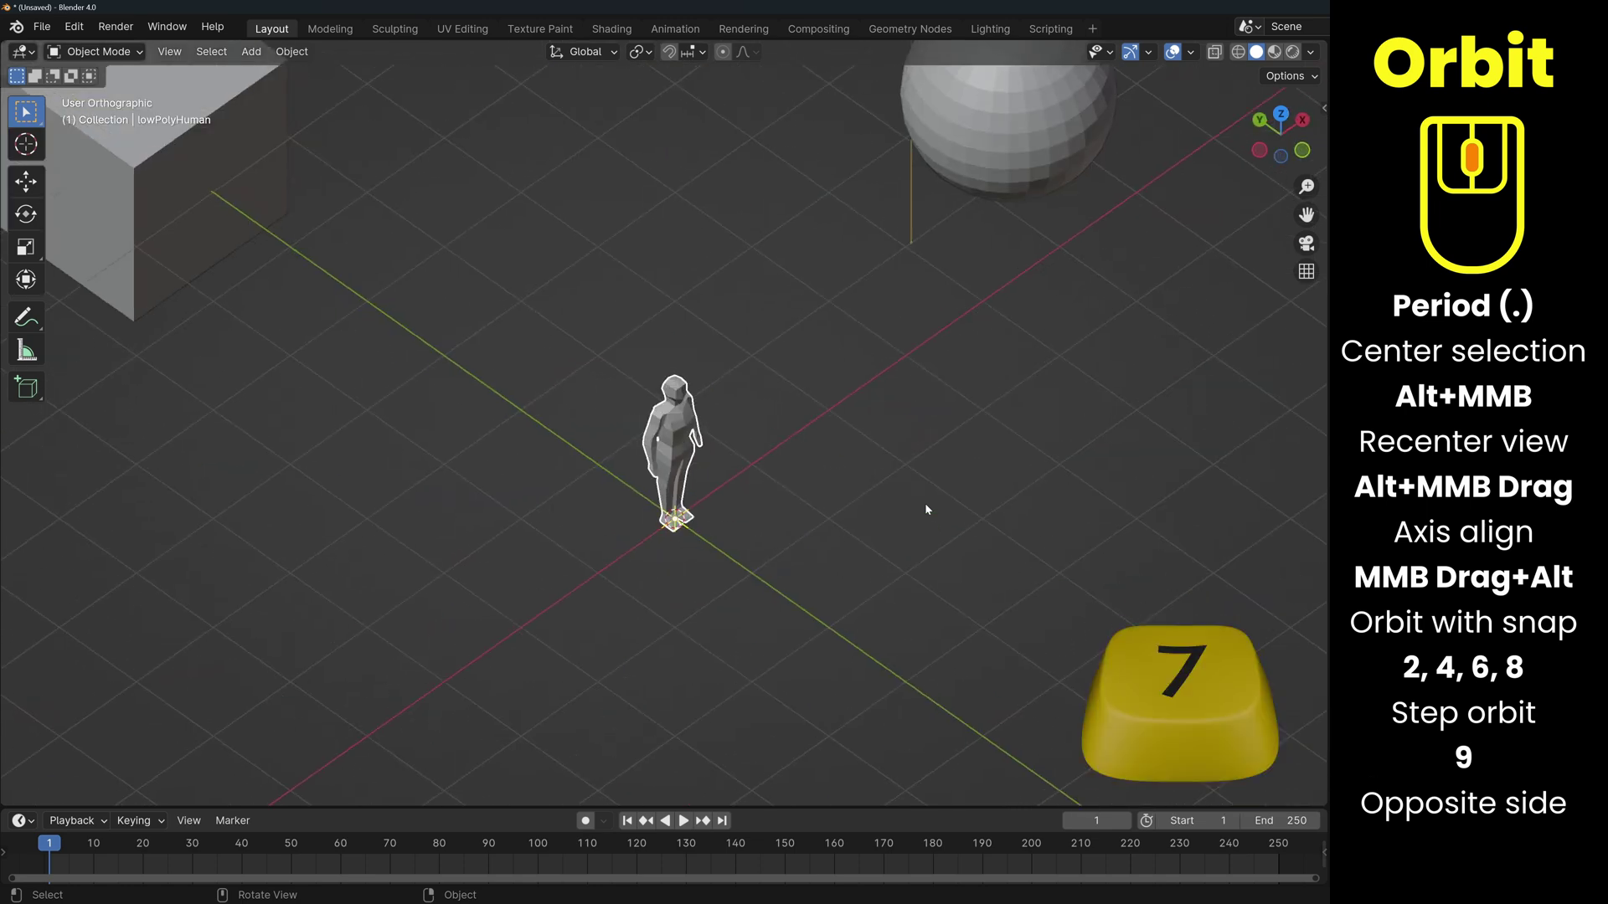
key(KP_9)
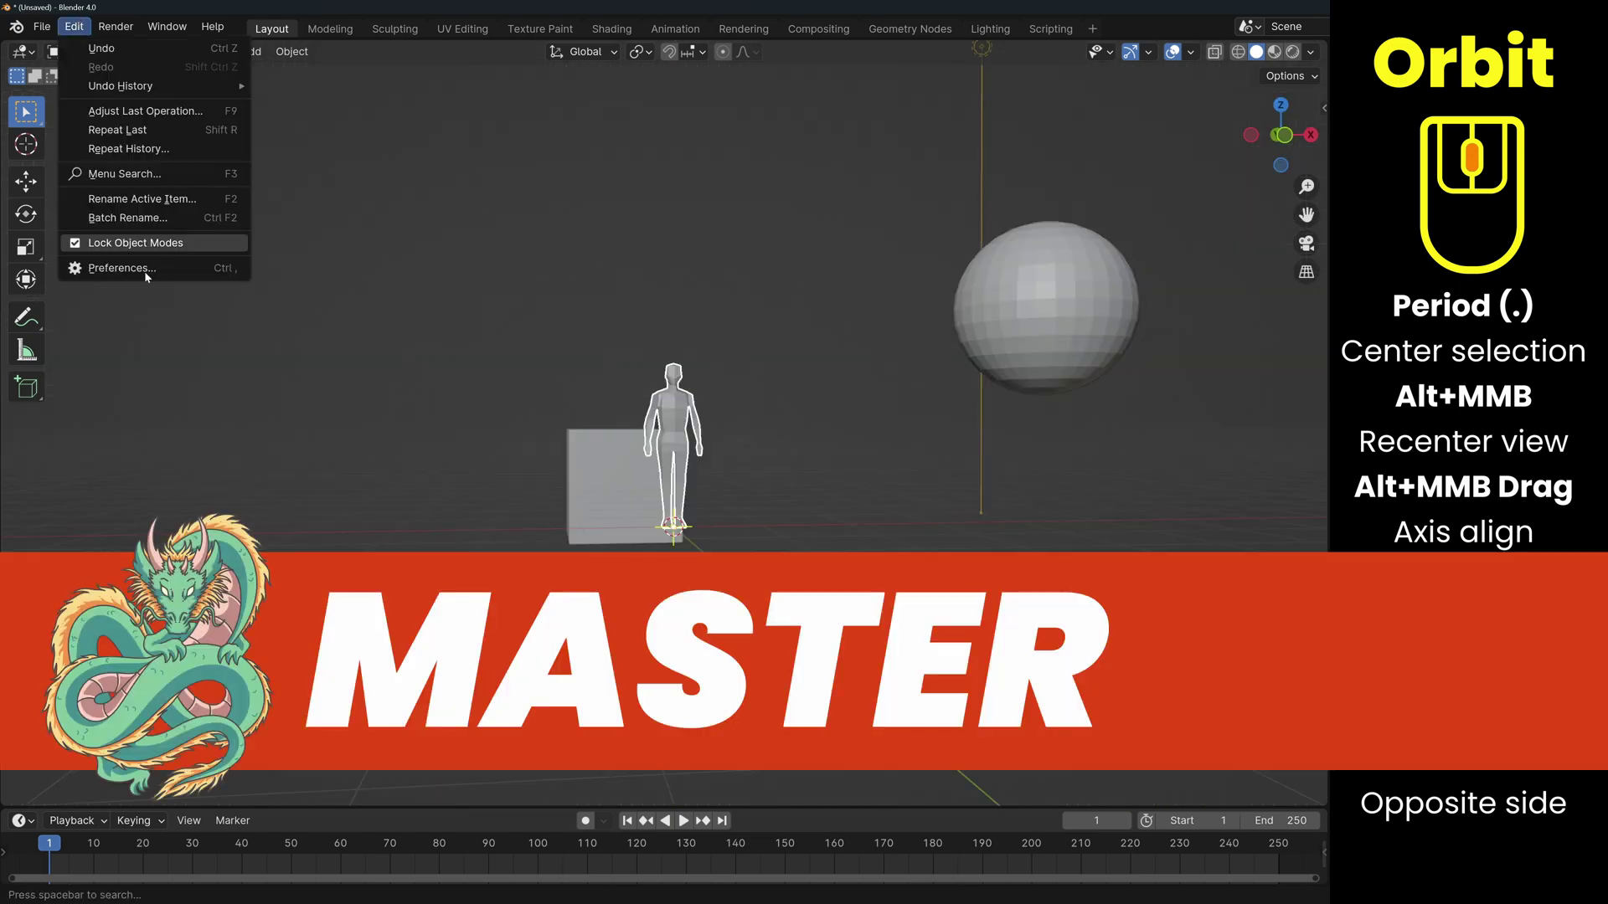
- Switch the Navigation orbit method to Trackball and test orbiting with it
click(138, 269)
click(55, 250)
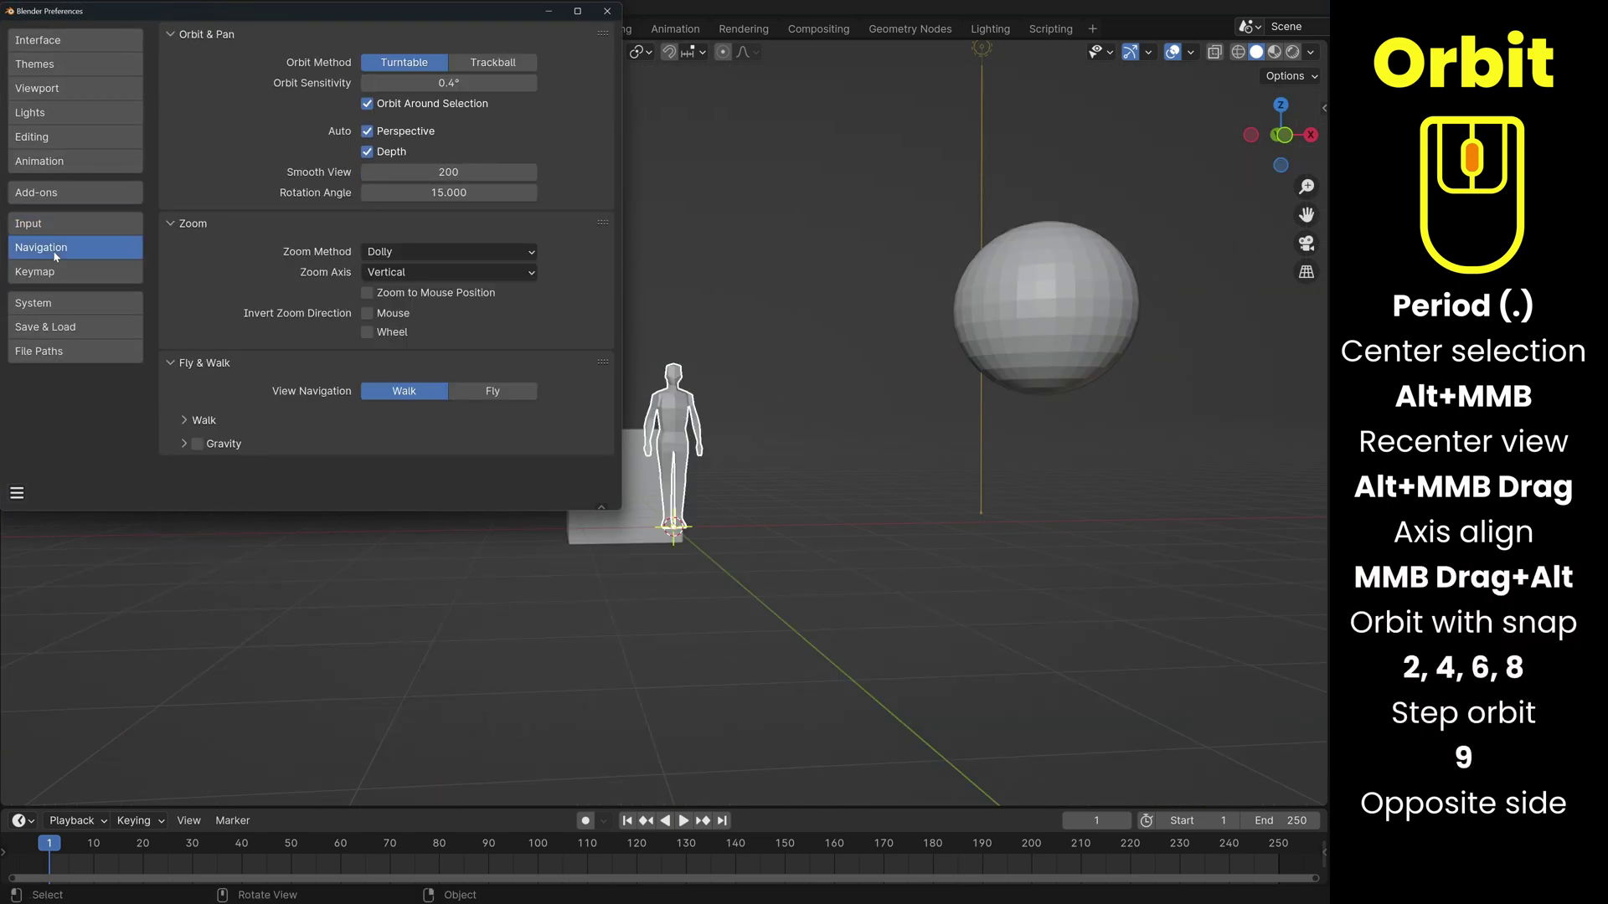
middle_drag(838, 352, 911, 444)
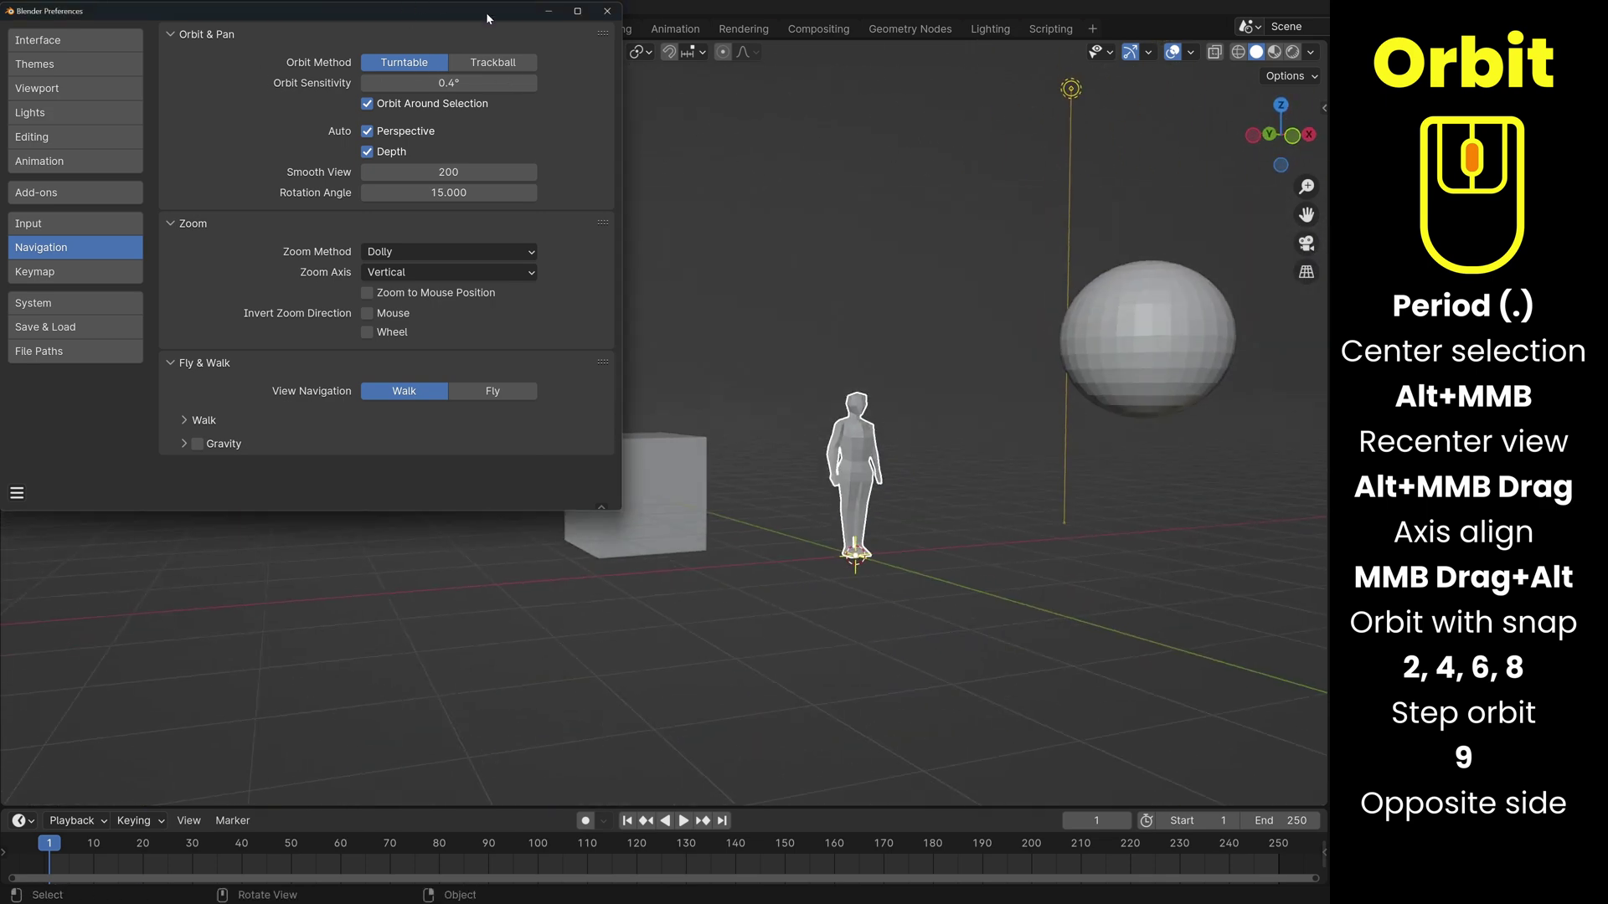
click(500, 66)
middle_drag(907, 517, 863, 335)
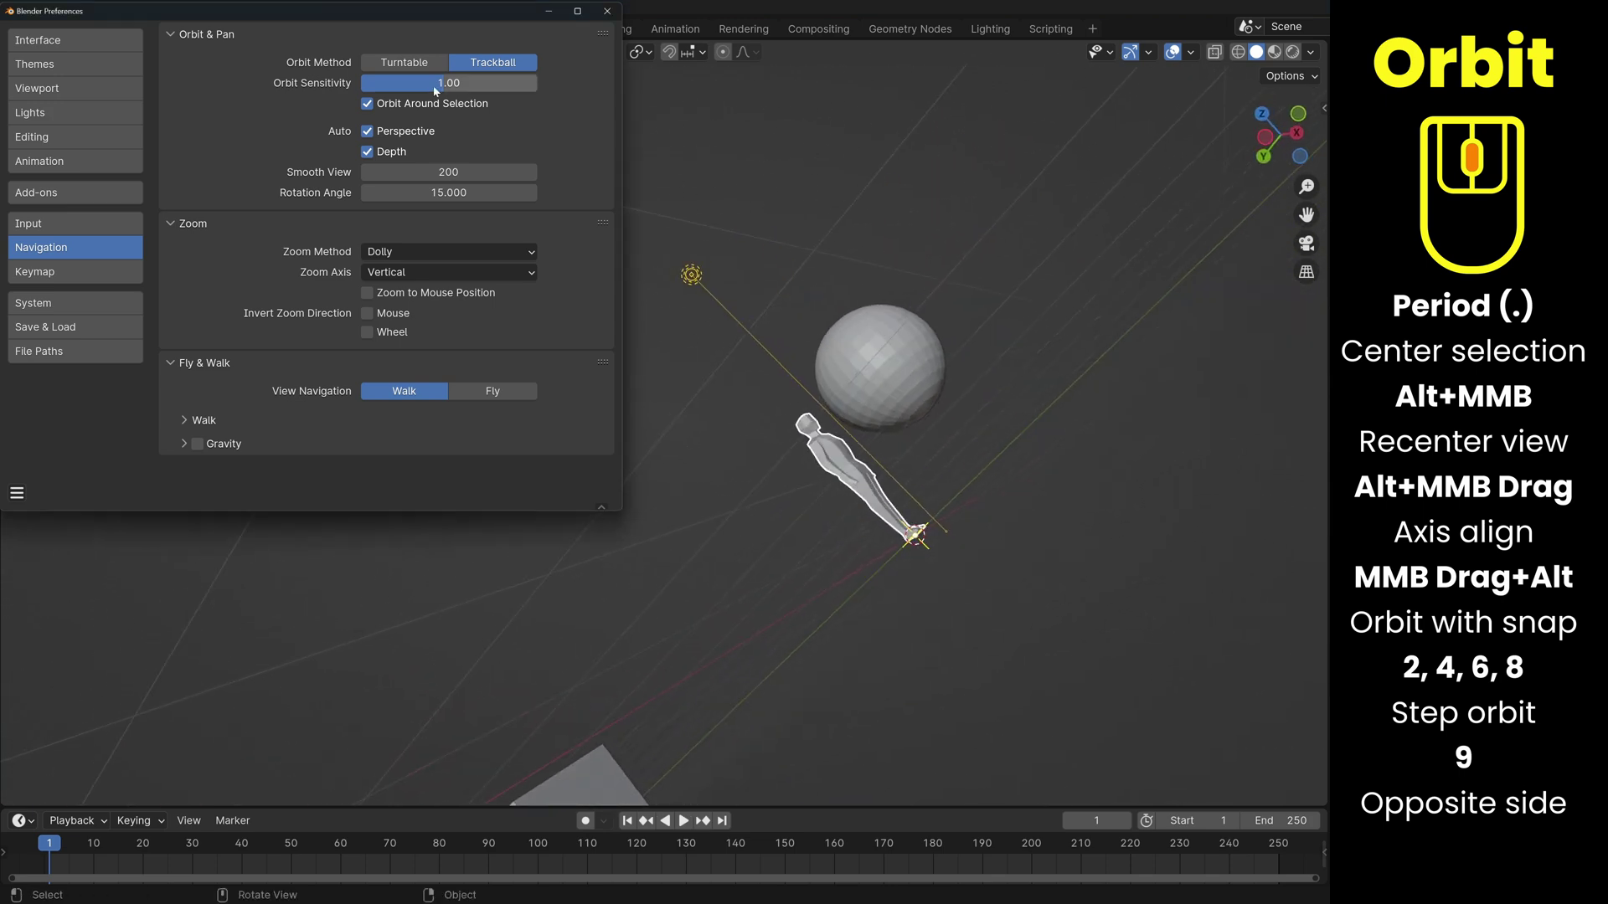
- Raise orbit sensitivity to 1.63 and orbit the view to test it
drag(437, 92, 502, 87)
middle_drag(774, 490, 670, 553)
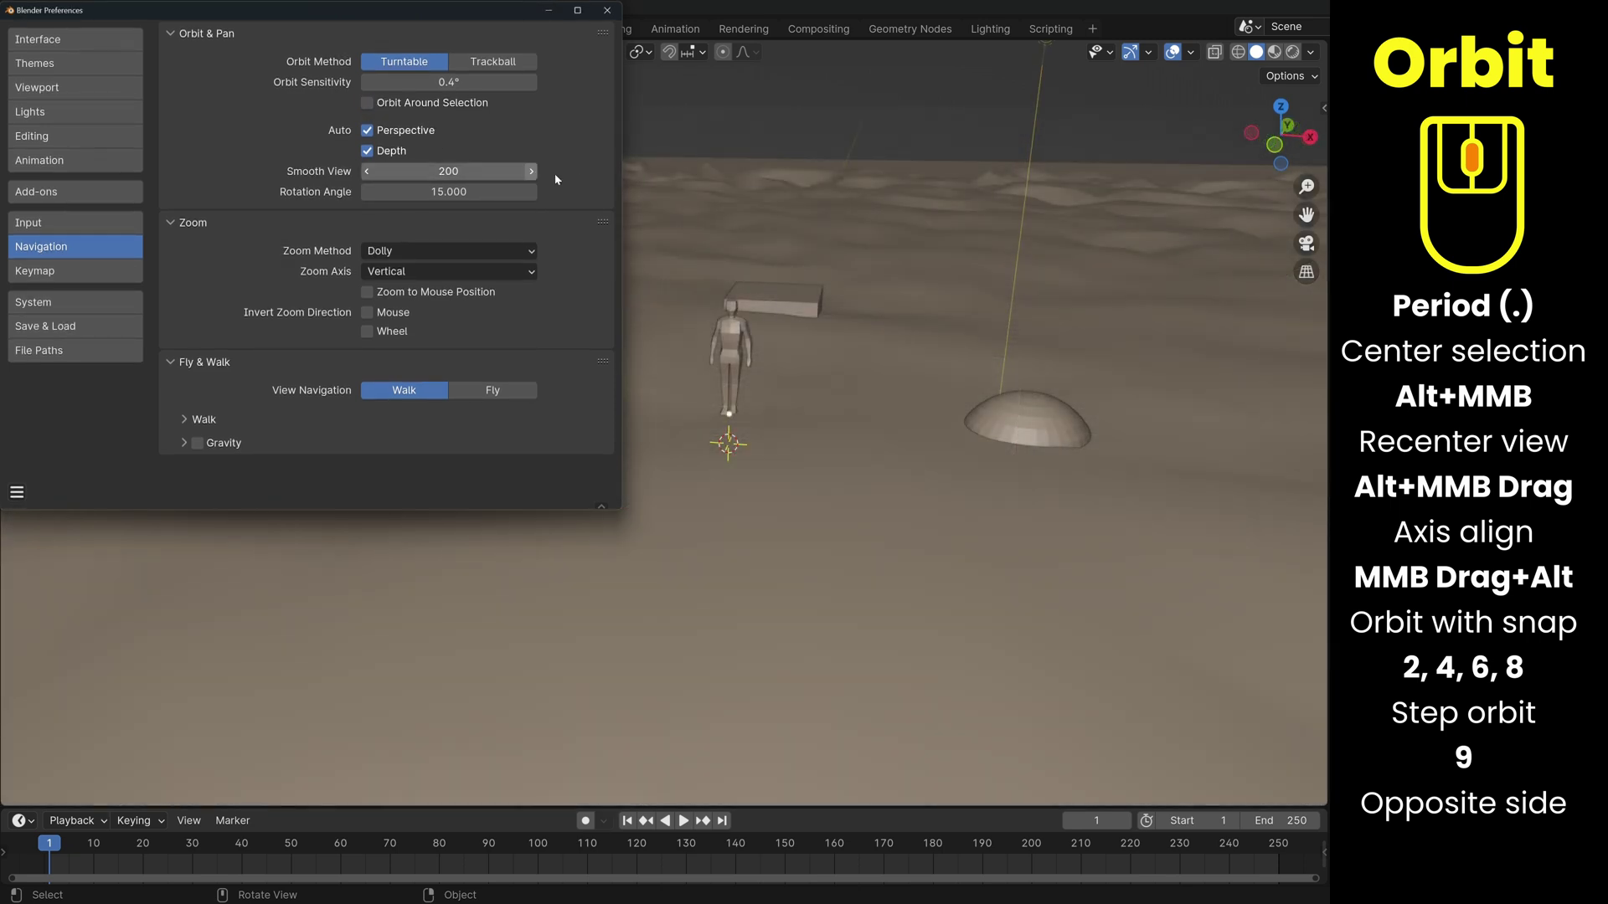
middle_drag(901, 499, 309, 566)
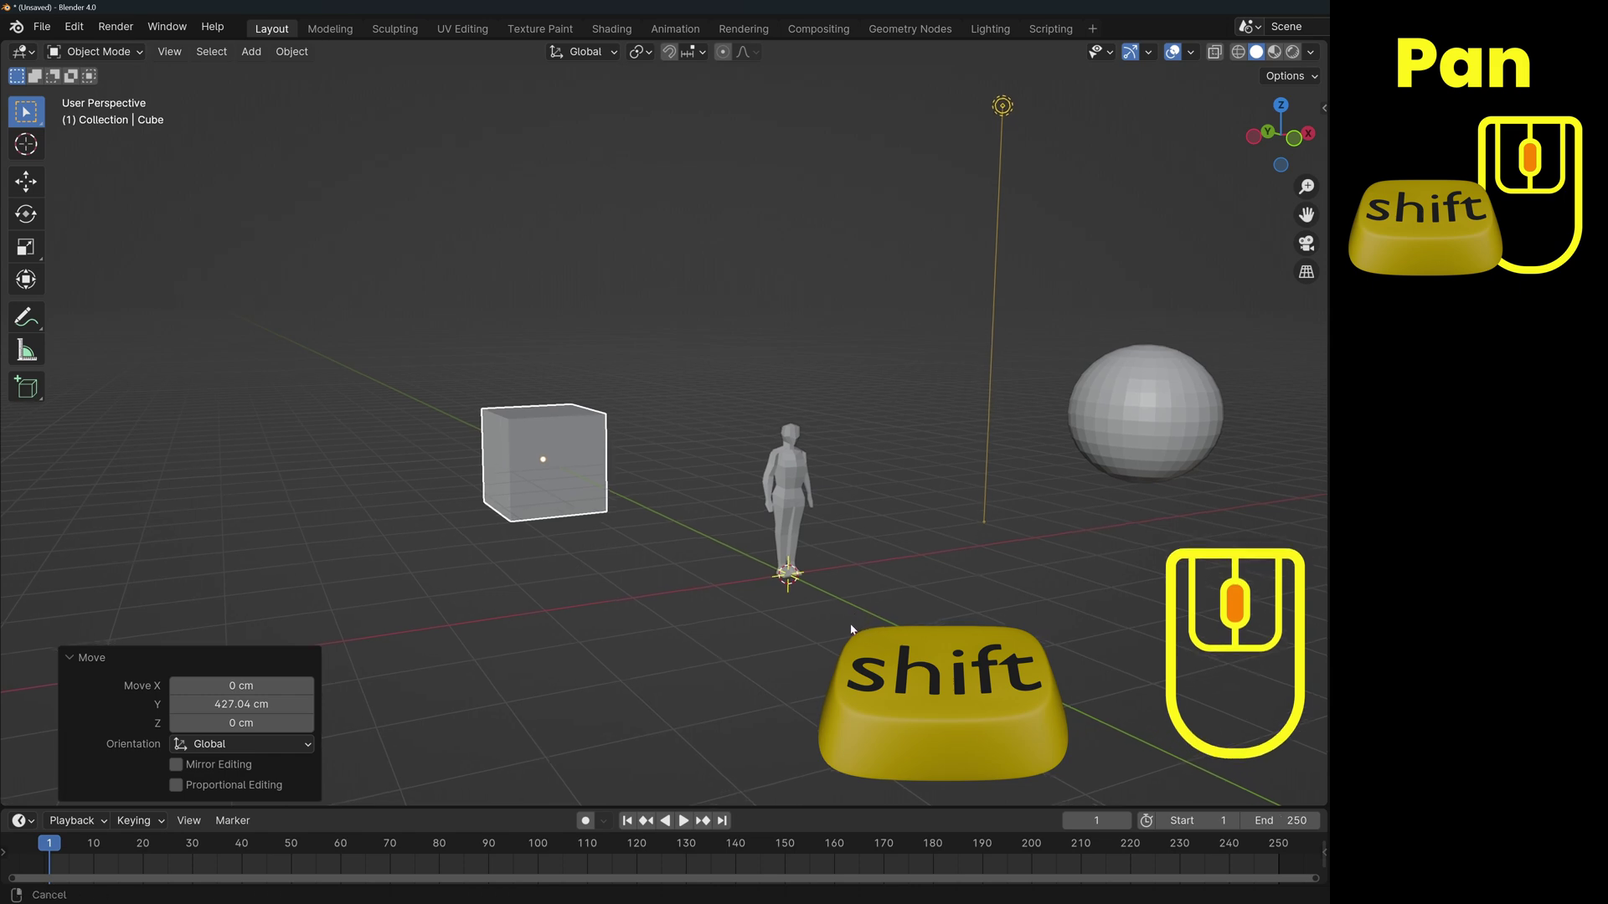
- Pan the view freely, then step-pan with Ctrl+numpad 2, 4, 6 and 8
shift+middle_drag(851, 632, 853, 533)
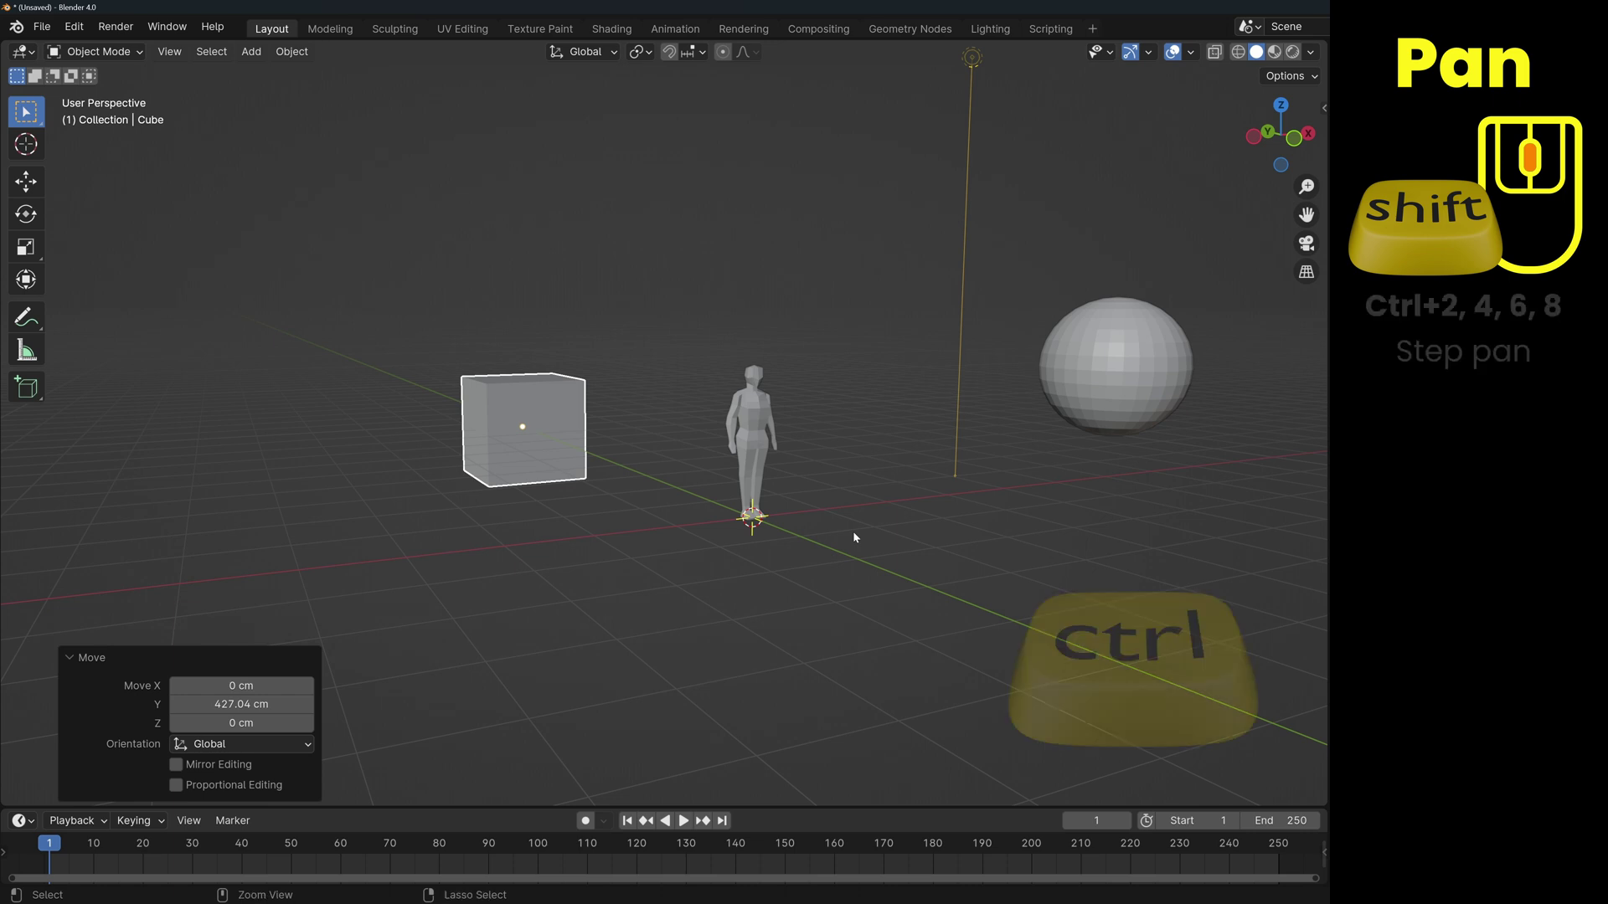
key(ctrl+KP_2)
key(ctrl+KP_4)
key(ctrl+KP_6)
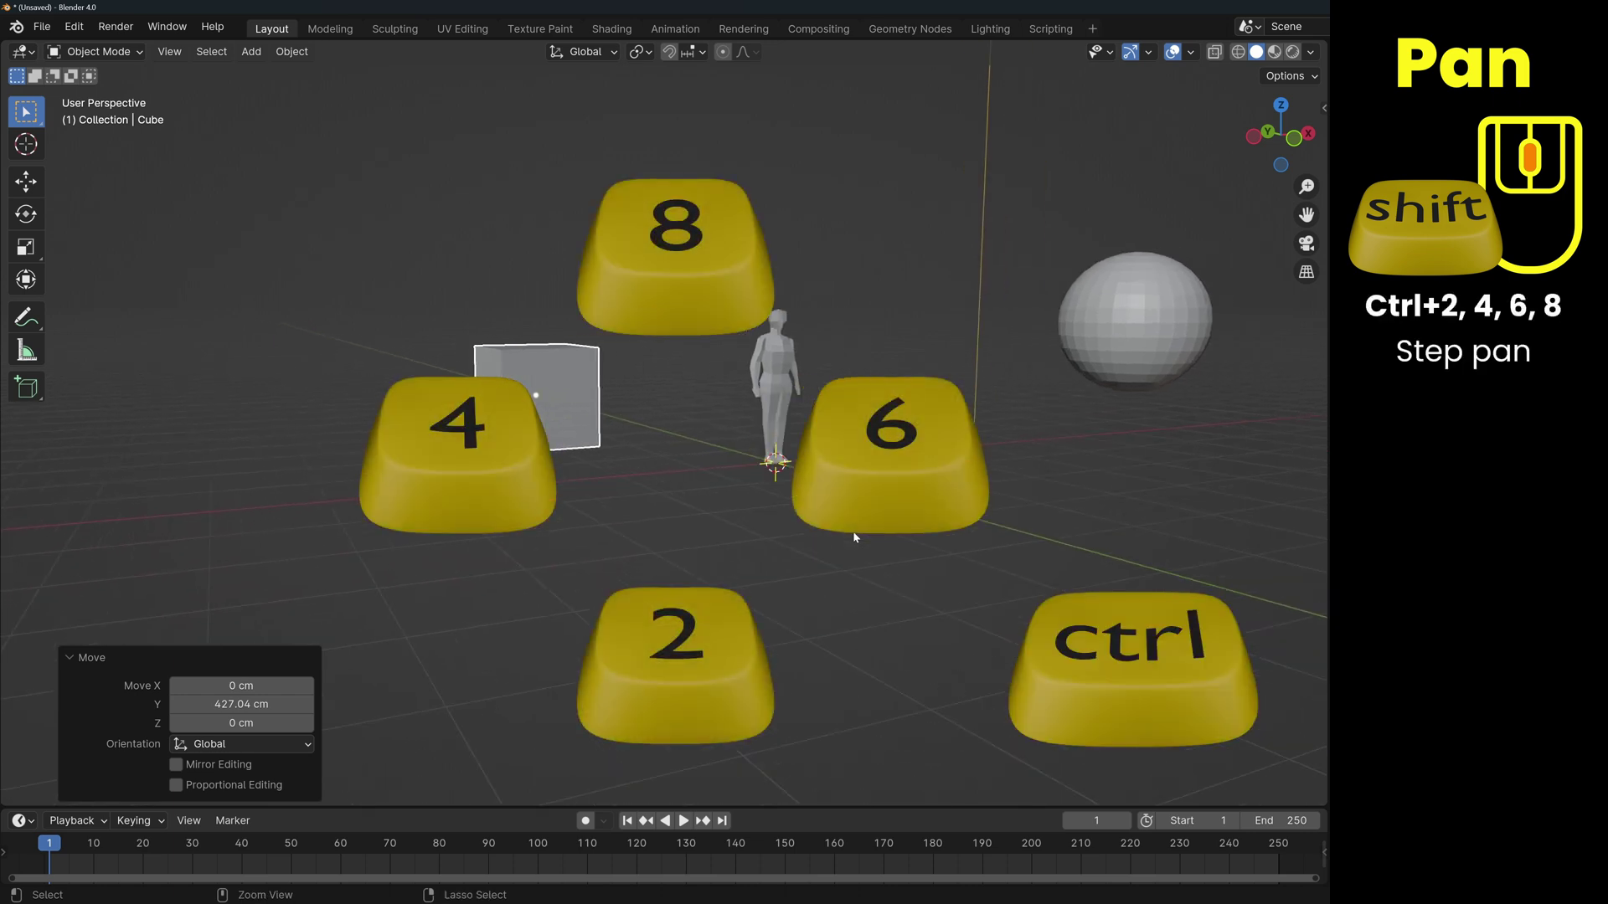
key(ctrl+KP_8)
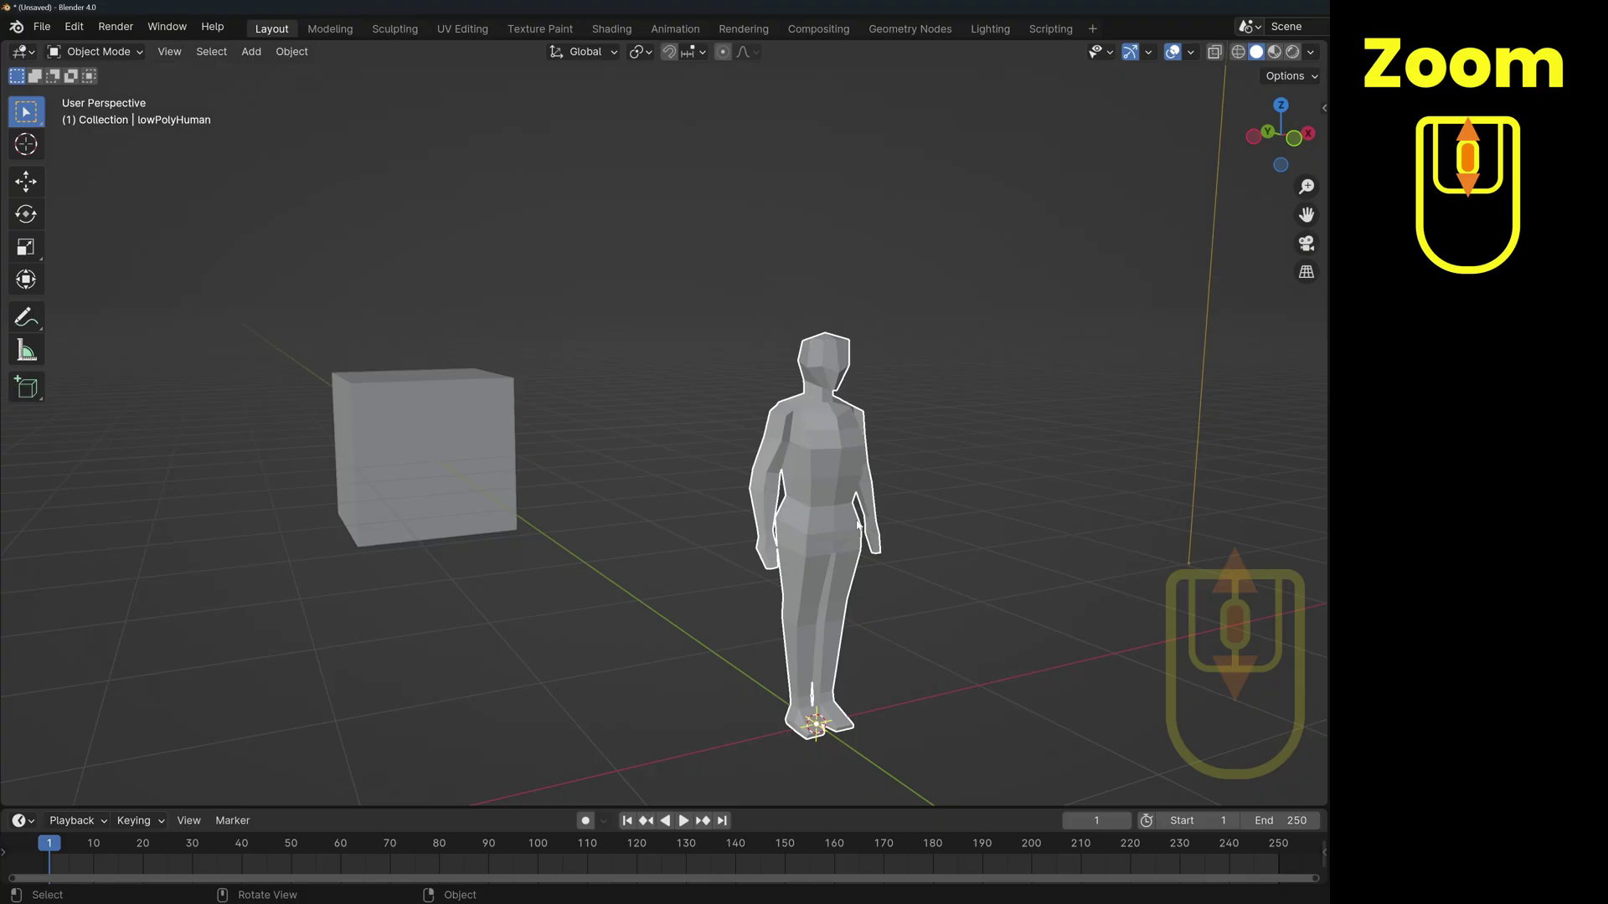
- Zoom in and out by scrolling, Ctrl+middle-dragging, and stepping with numpad plus and minus
scroll(858, 522, down, 3)
scroll(858, 522, up, 5)
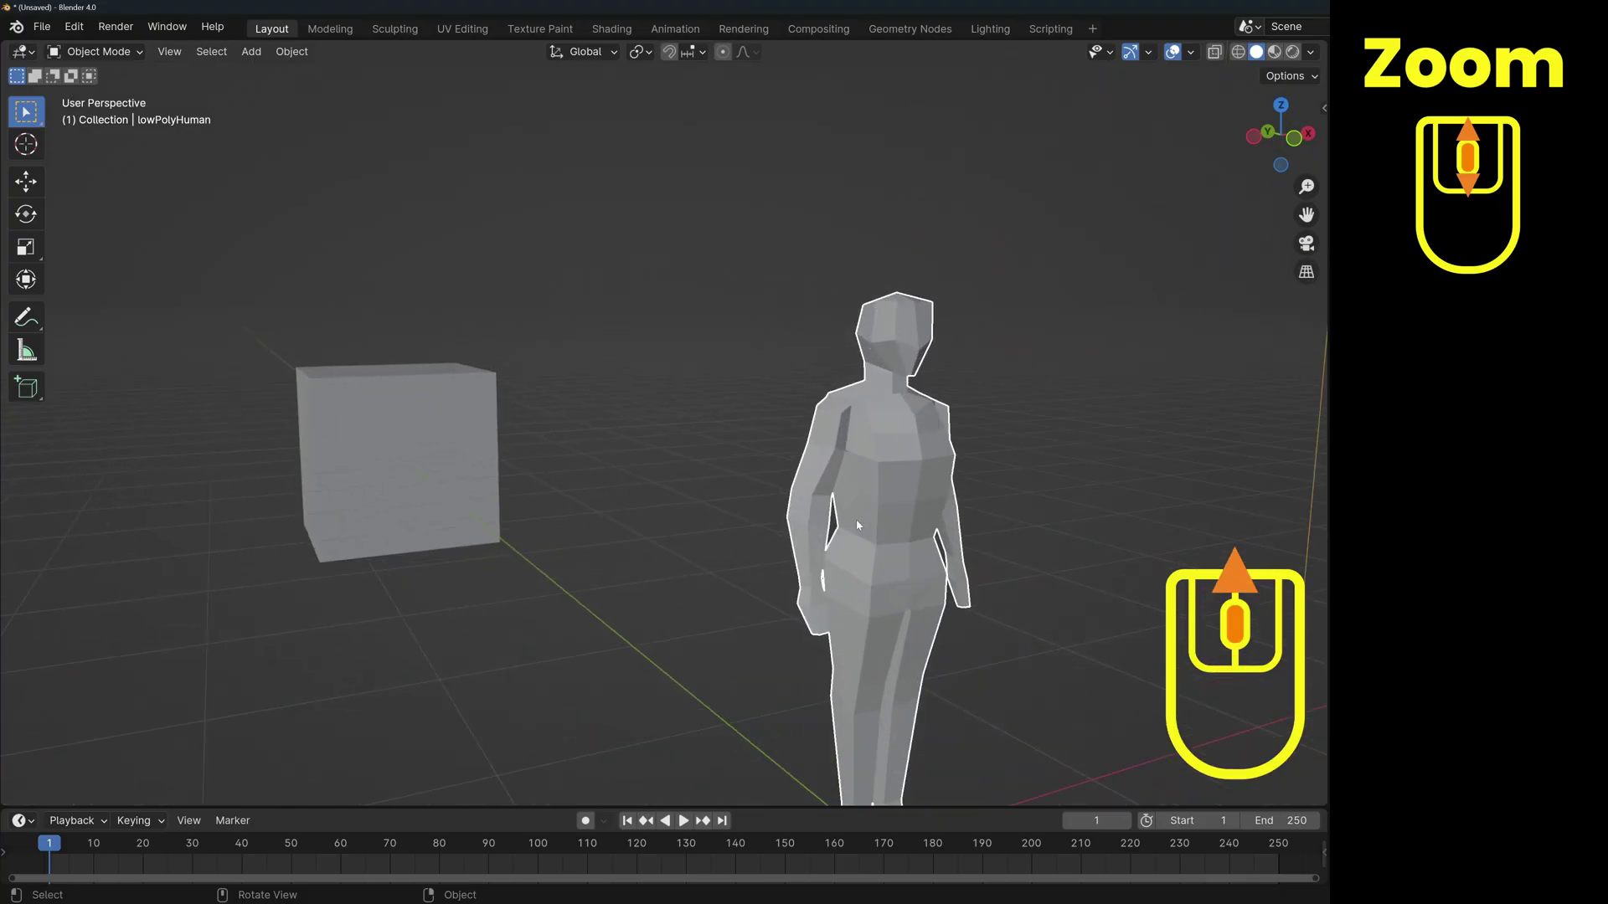
scroll(855, 519, down, 6)
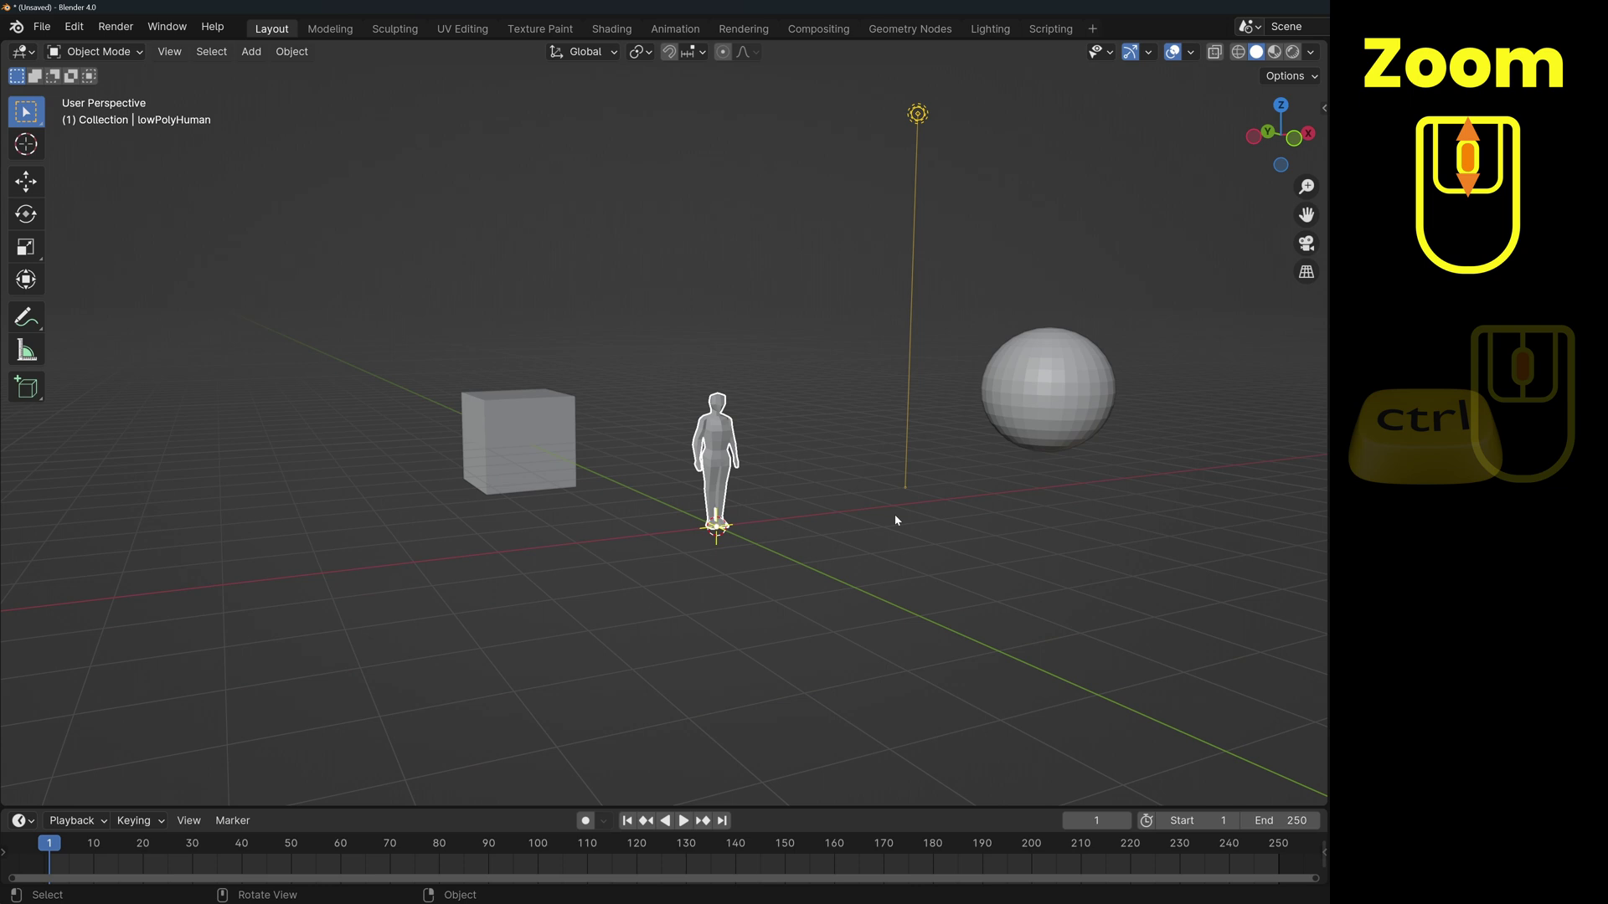
ctrl+middle_drag(874, 541, 861, 595)
key(KP_Add)
key(KP_Add)
key(KP_Add)
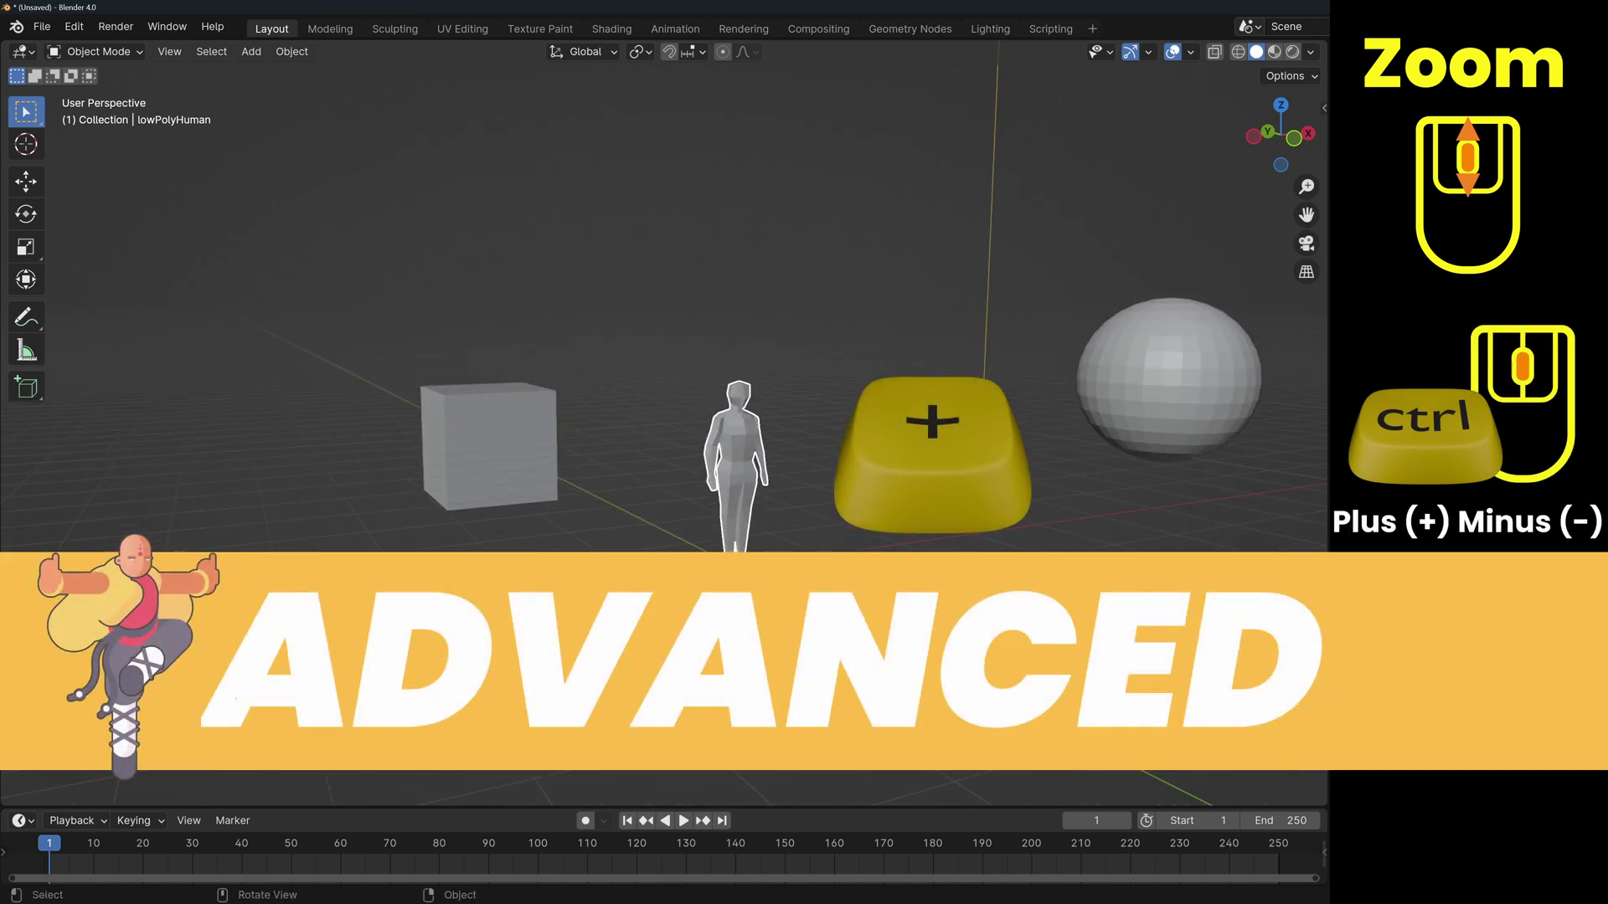
key(KP_Subtract)
key(KP_Subtract)
key(KP_Subtract)
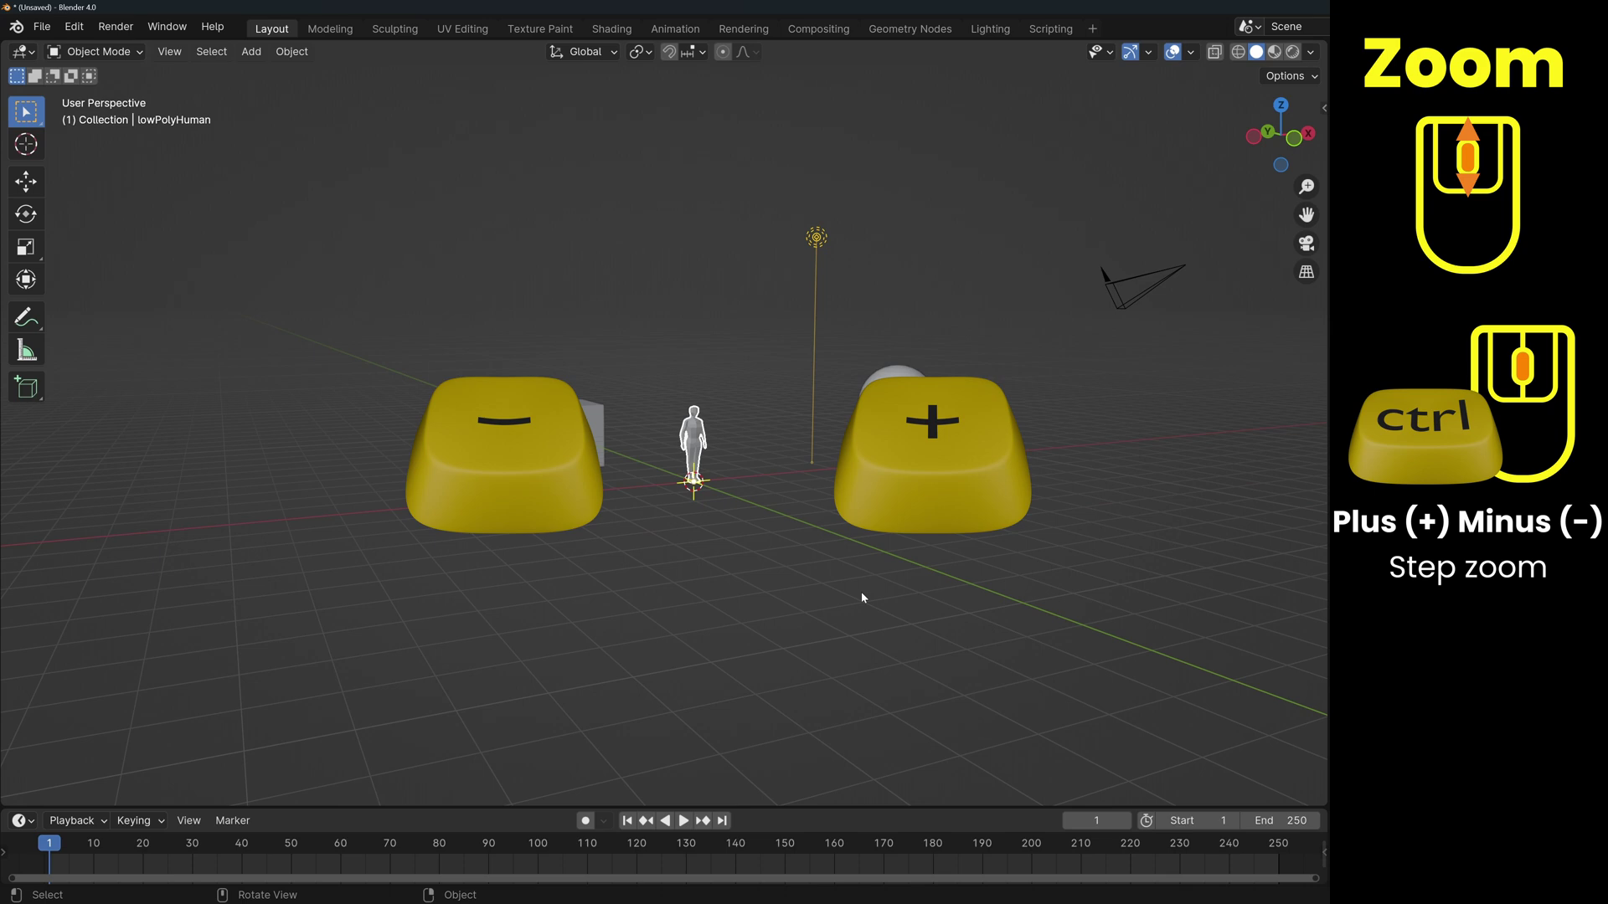
- Box-zoom onto the human figure, dolly forward, then frame all objects with Home
key(shift+b)
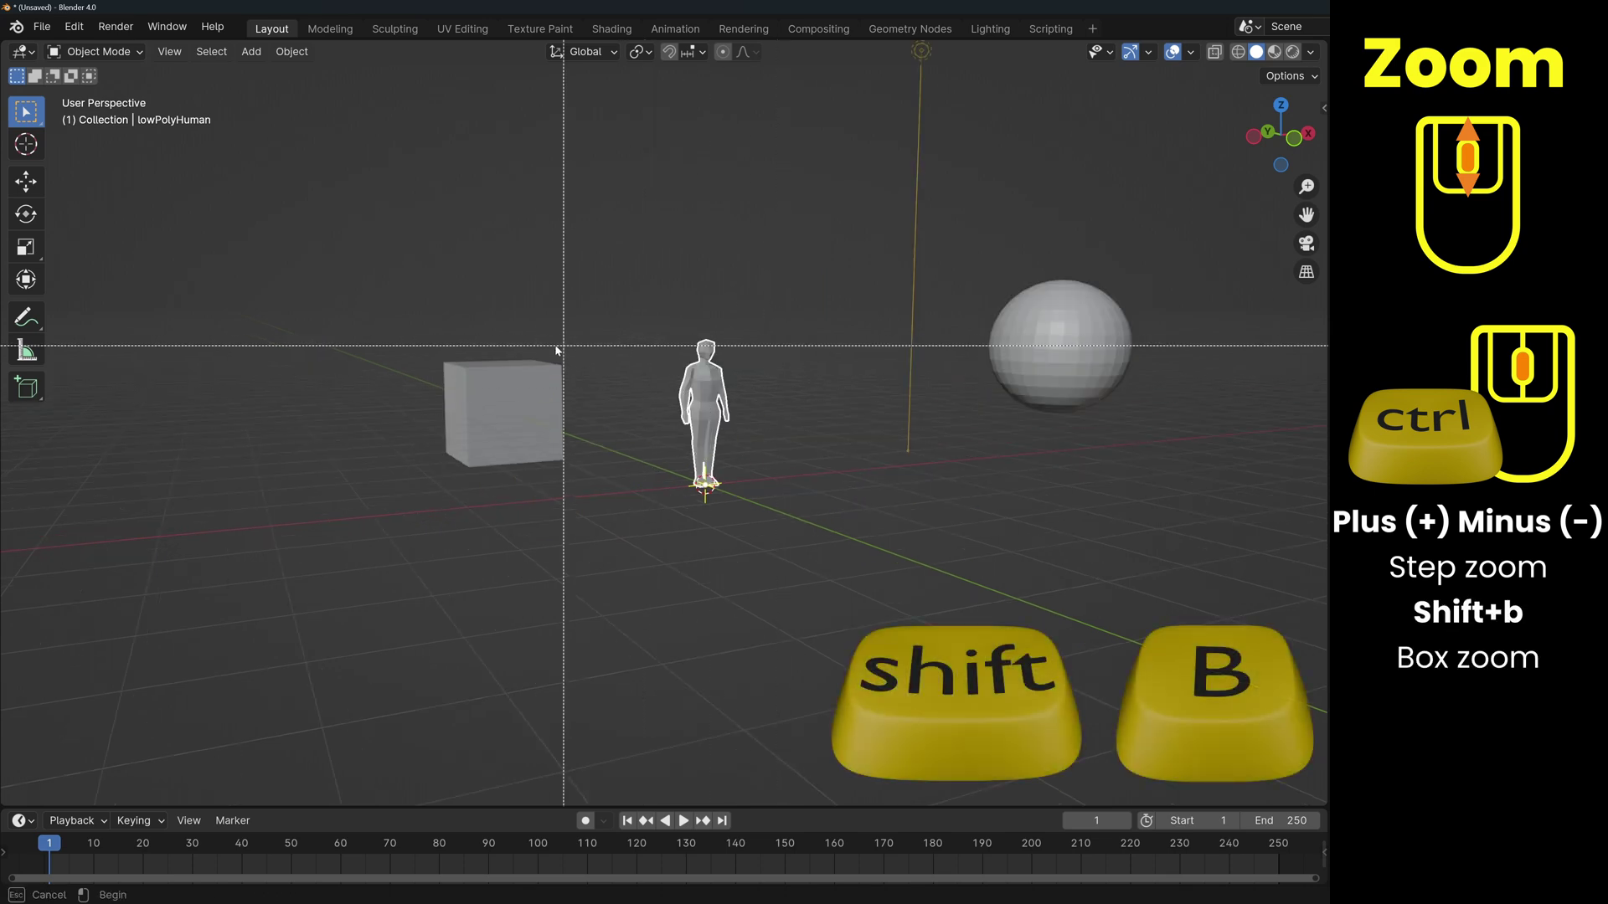
drag(545, 343, 811, 466)
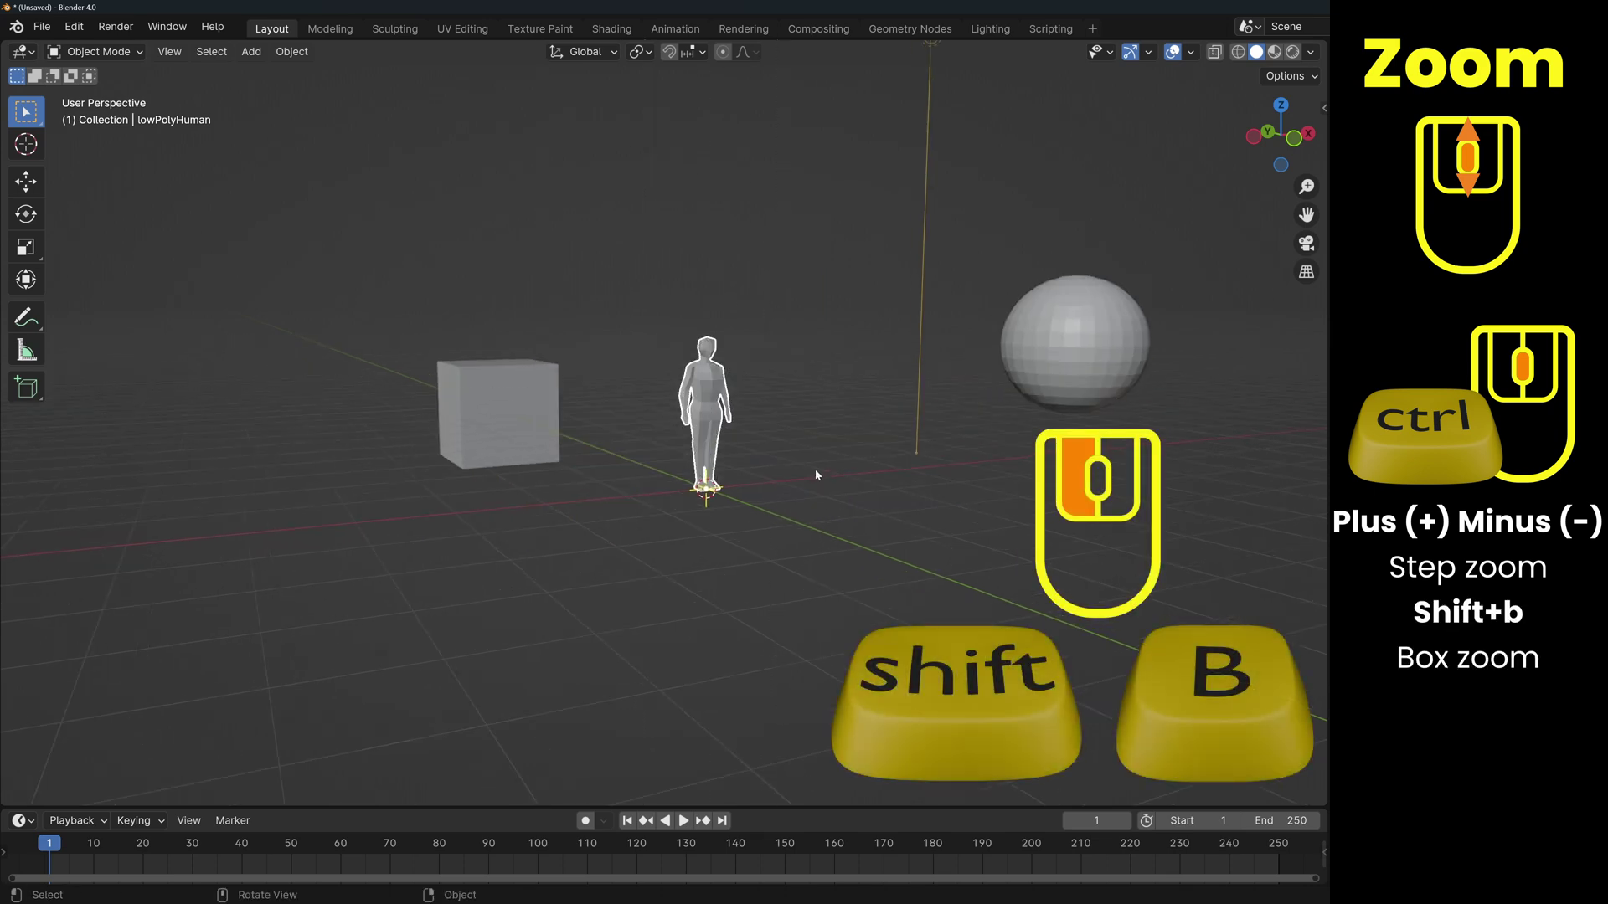
scroll(809, 434, down, 2)
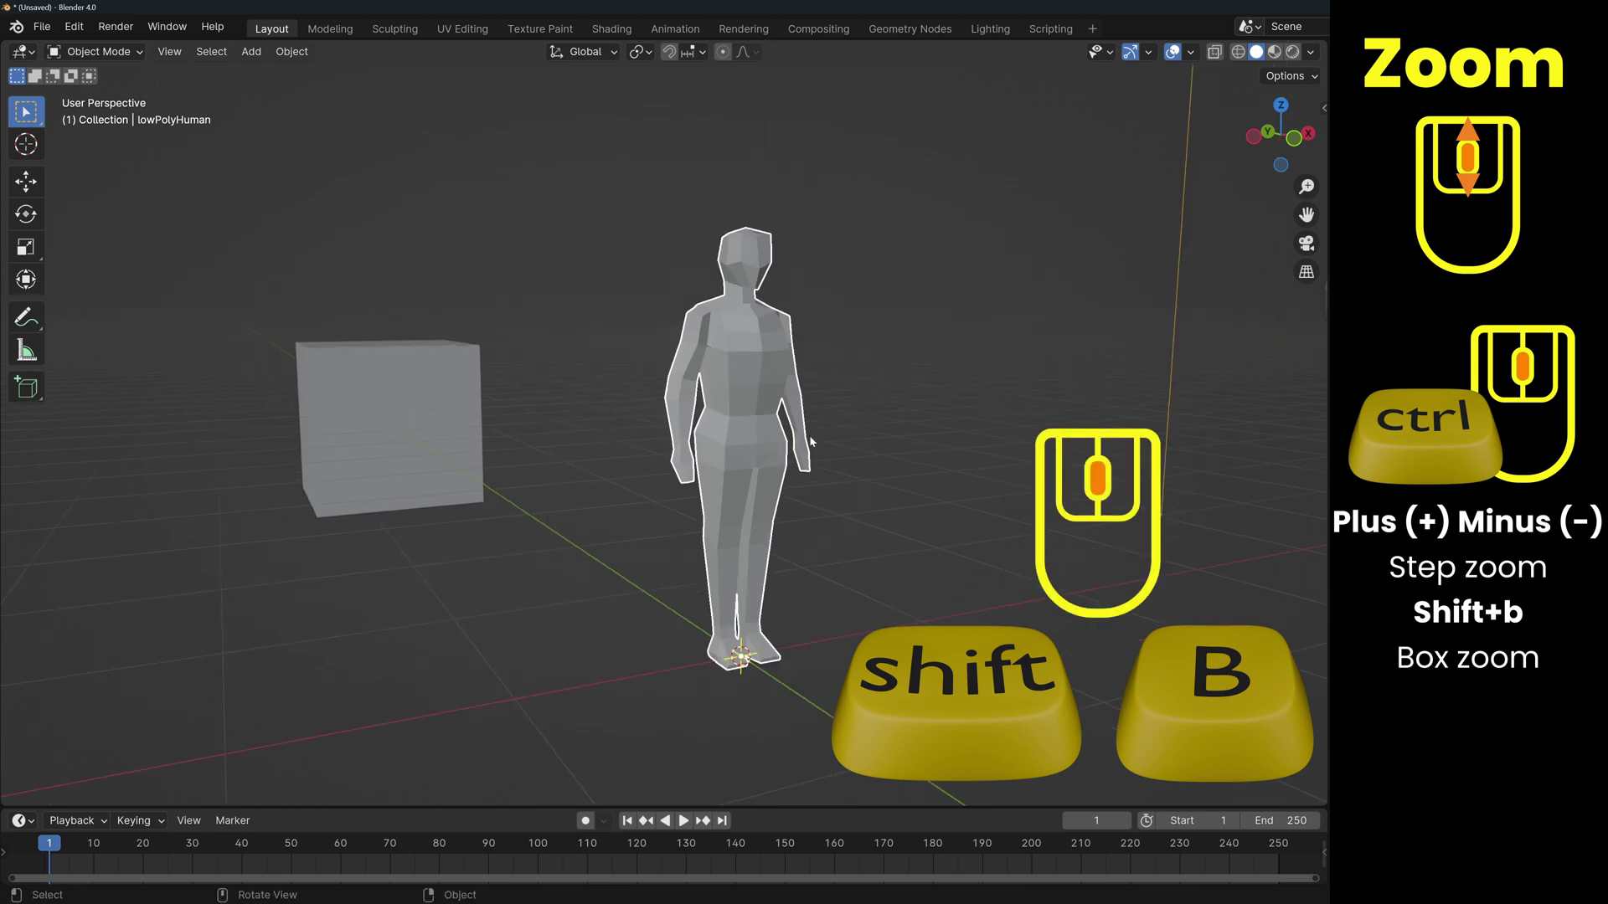
scroll(809, 434, down, 5)
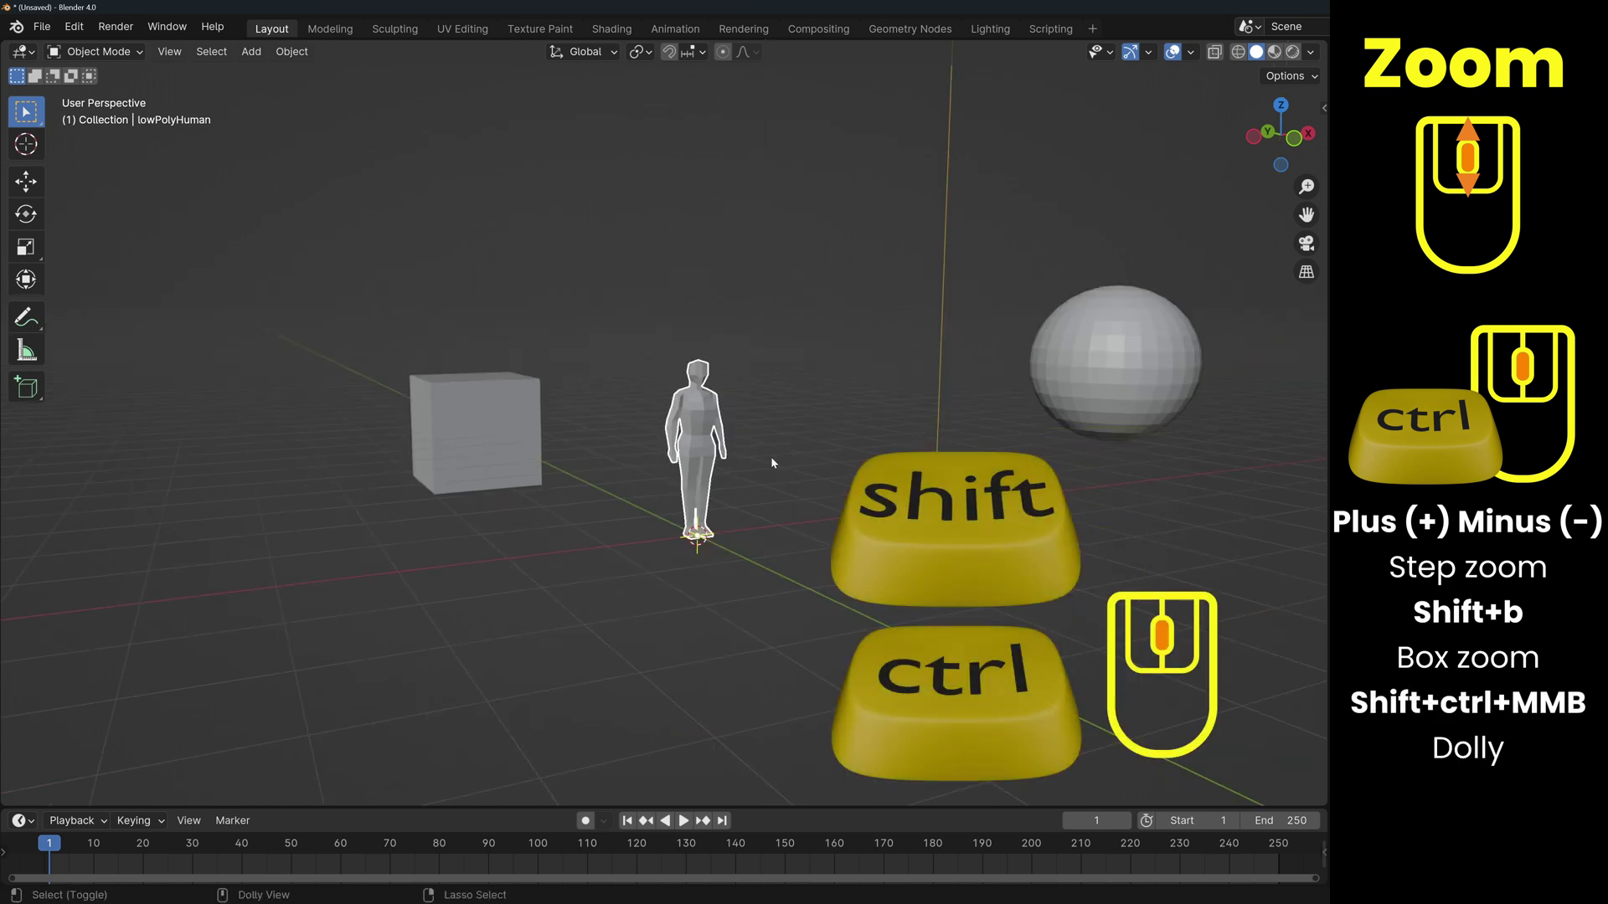
ctrl+shift+middle_drag(767, 457, 731, 551)
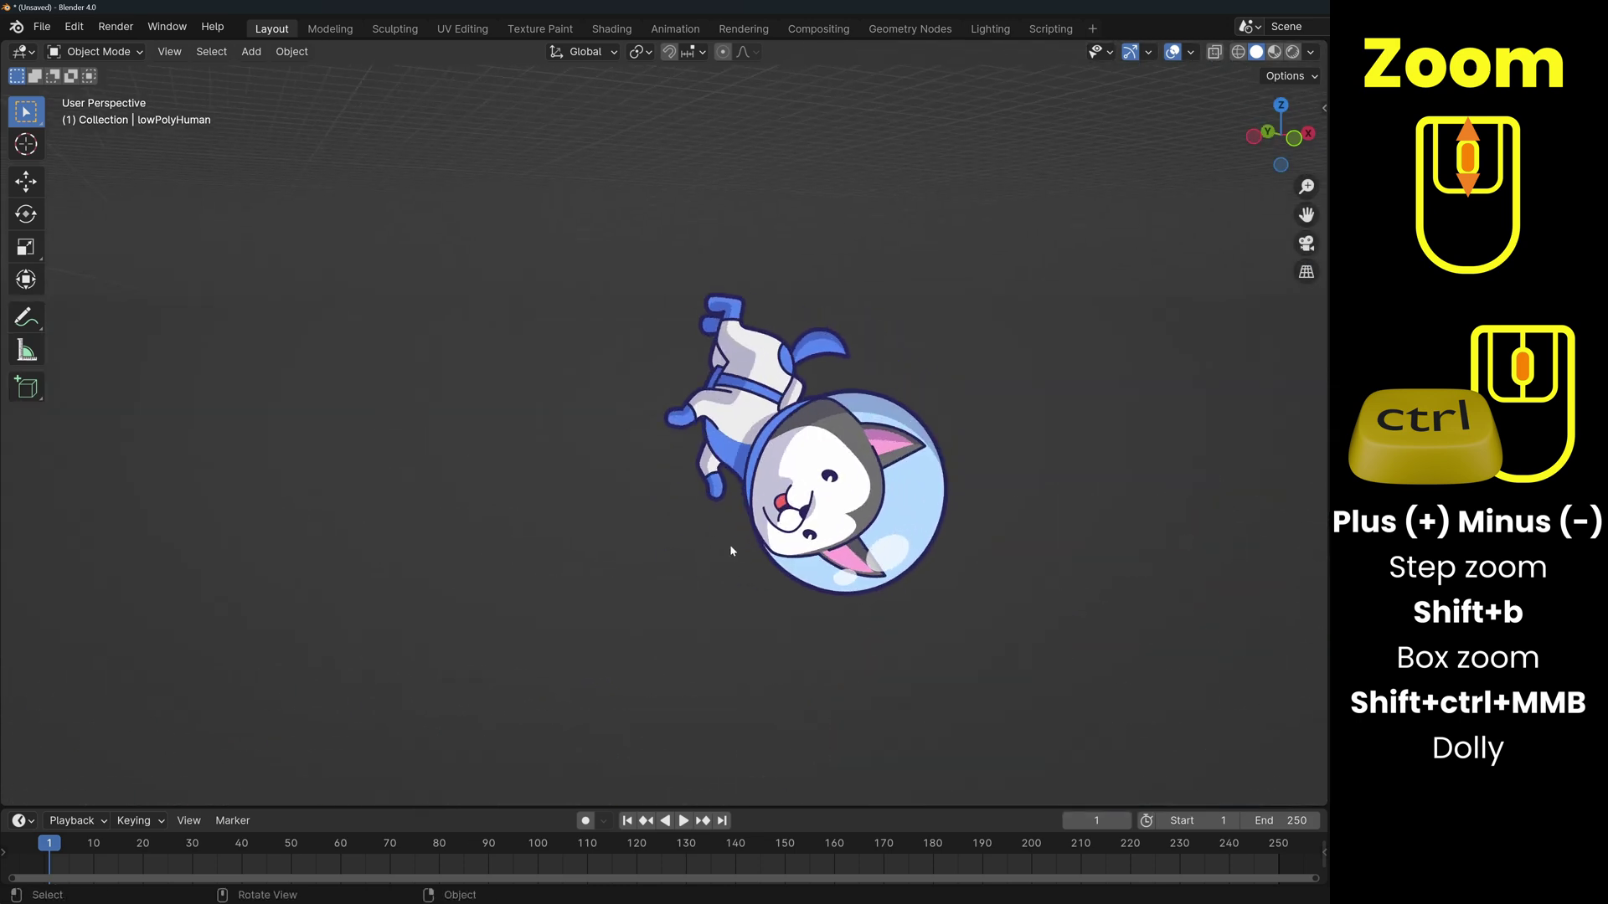
key(Home)
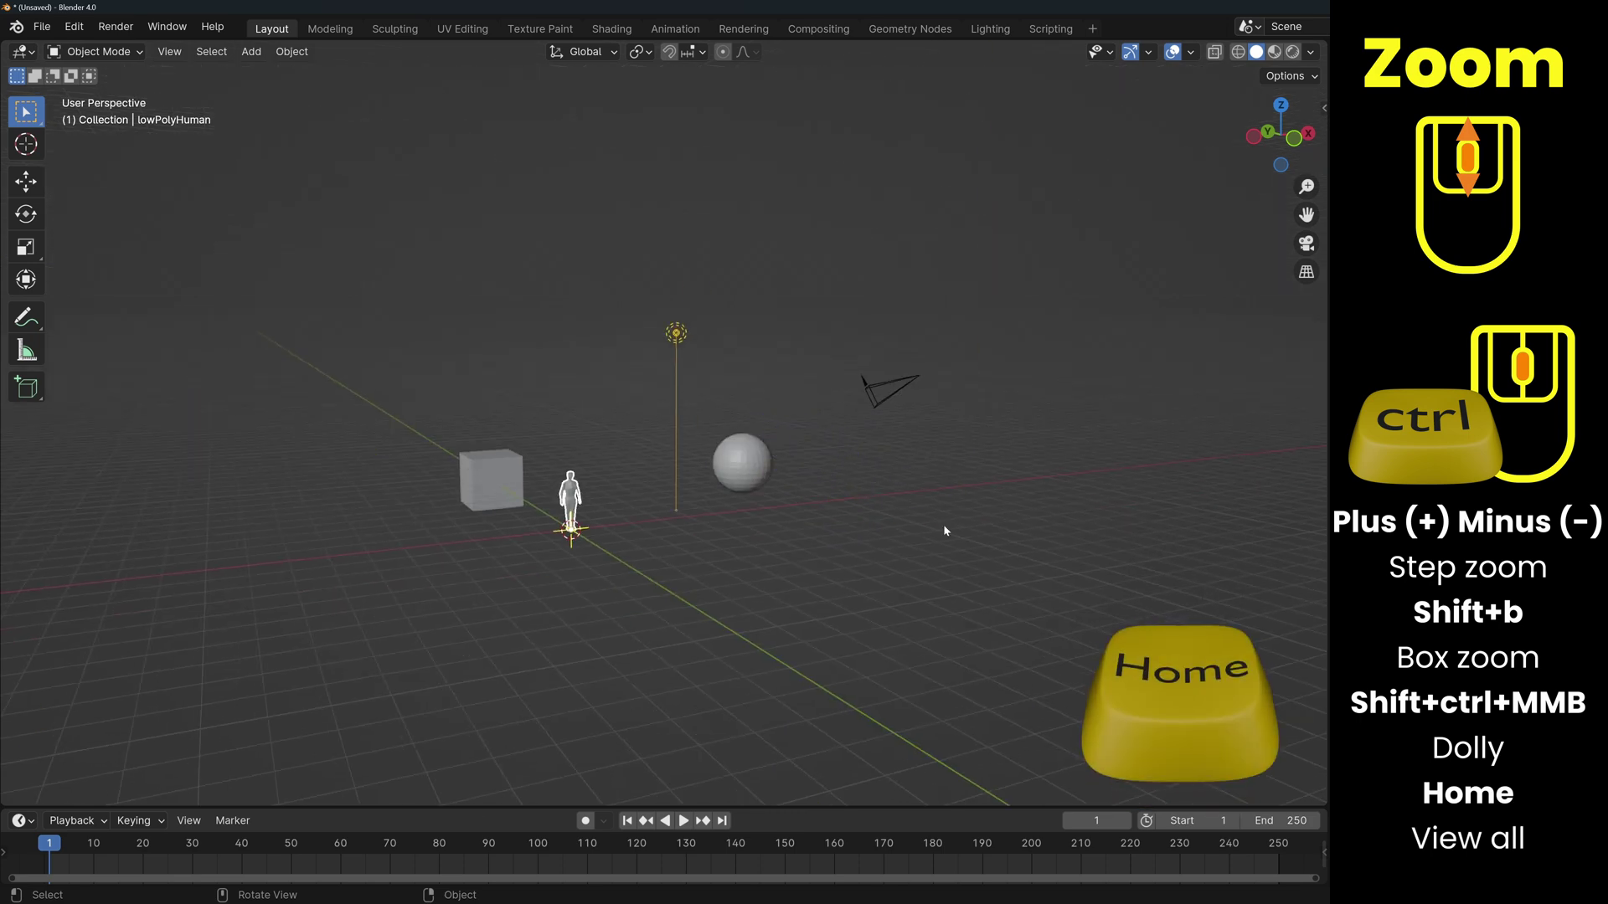
- Set the zoom method to Continue in the Navigation preferences
click(75, 26)
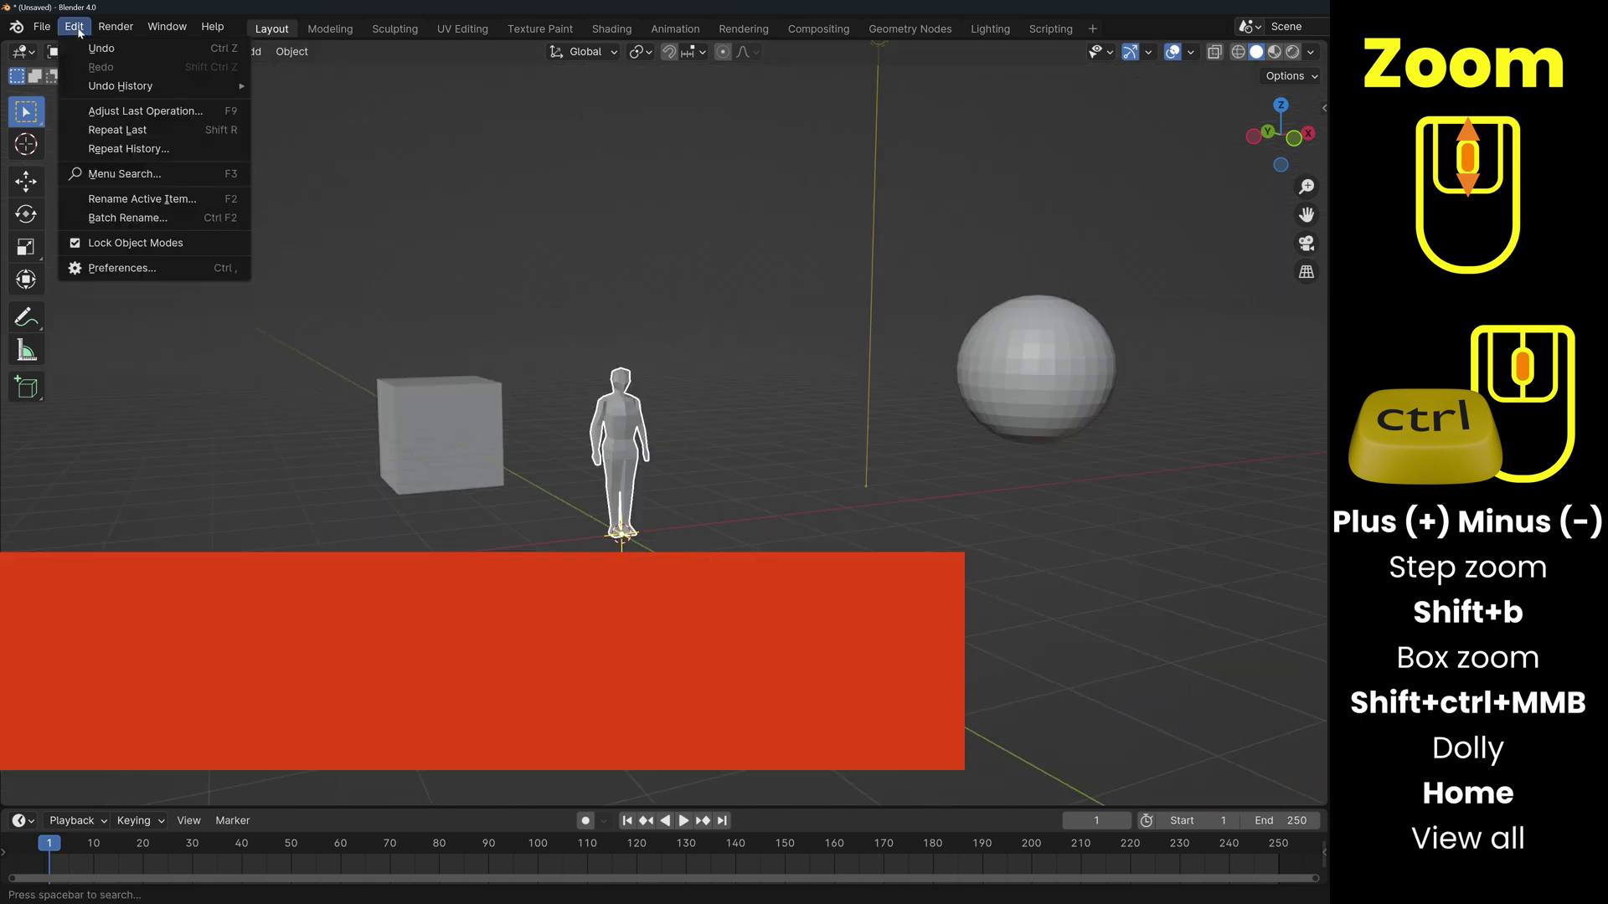
click(126, 263)
click(63, 254)
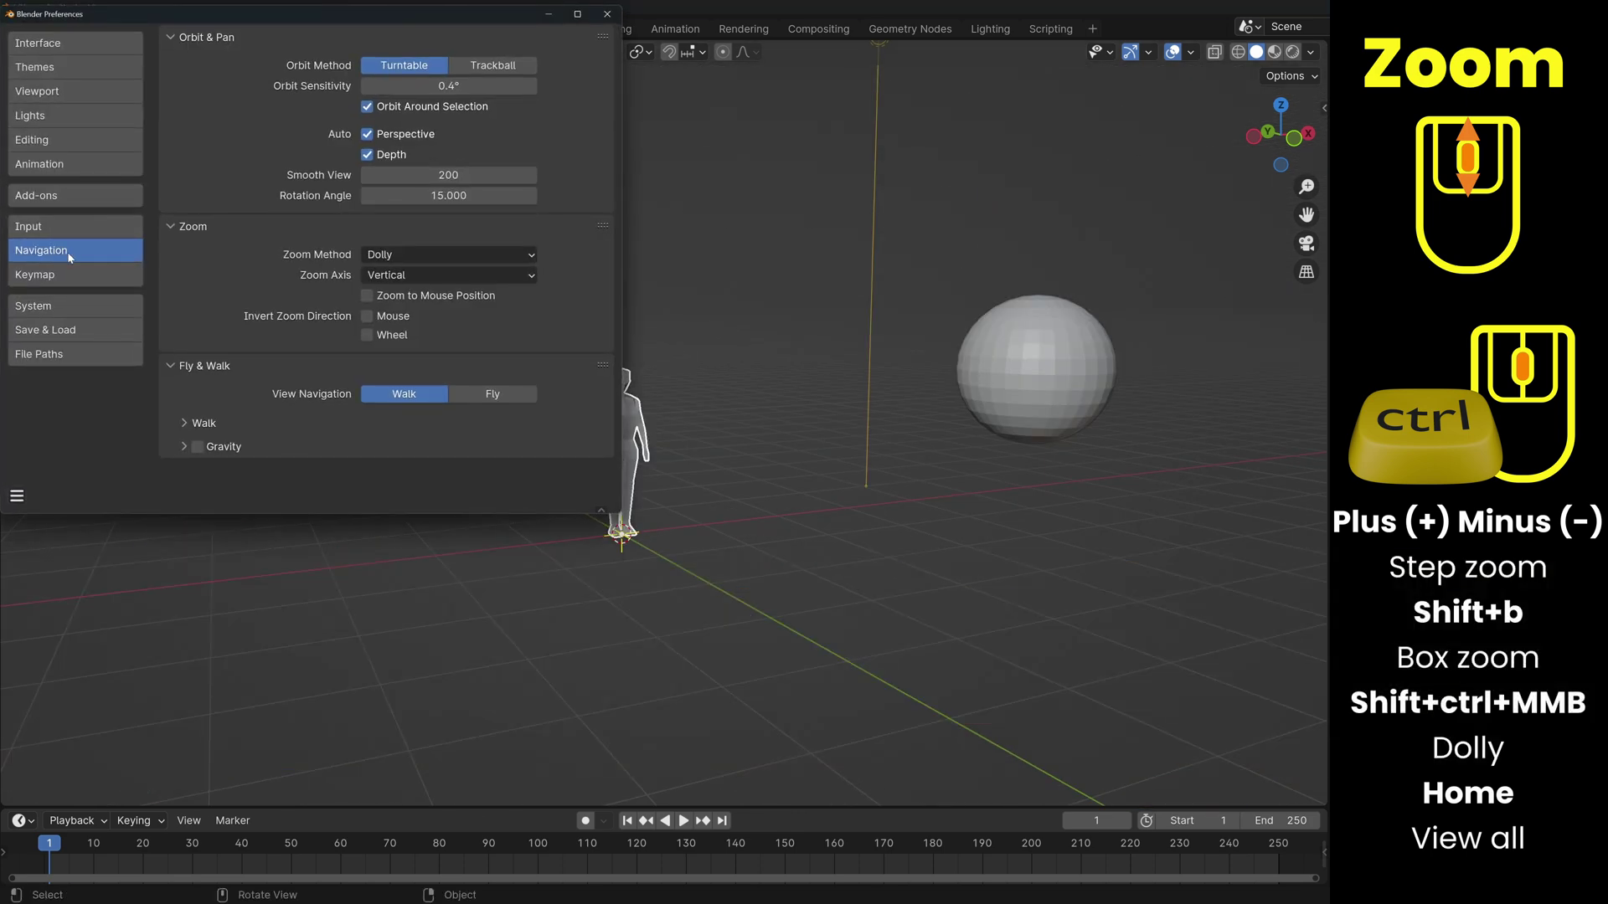
click(421, 256)
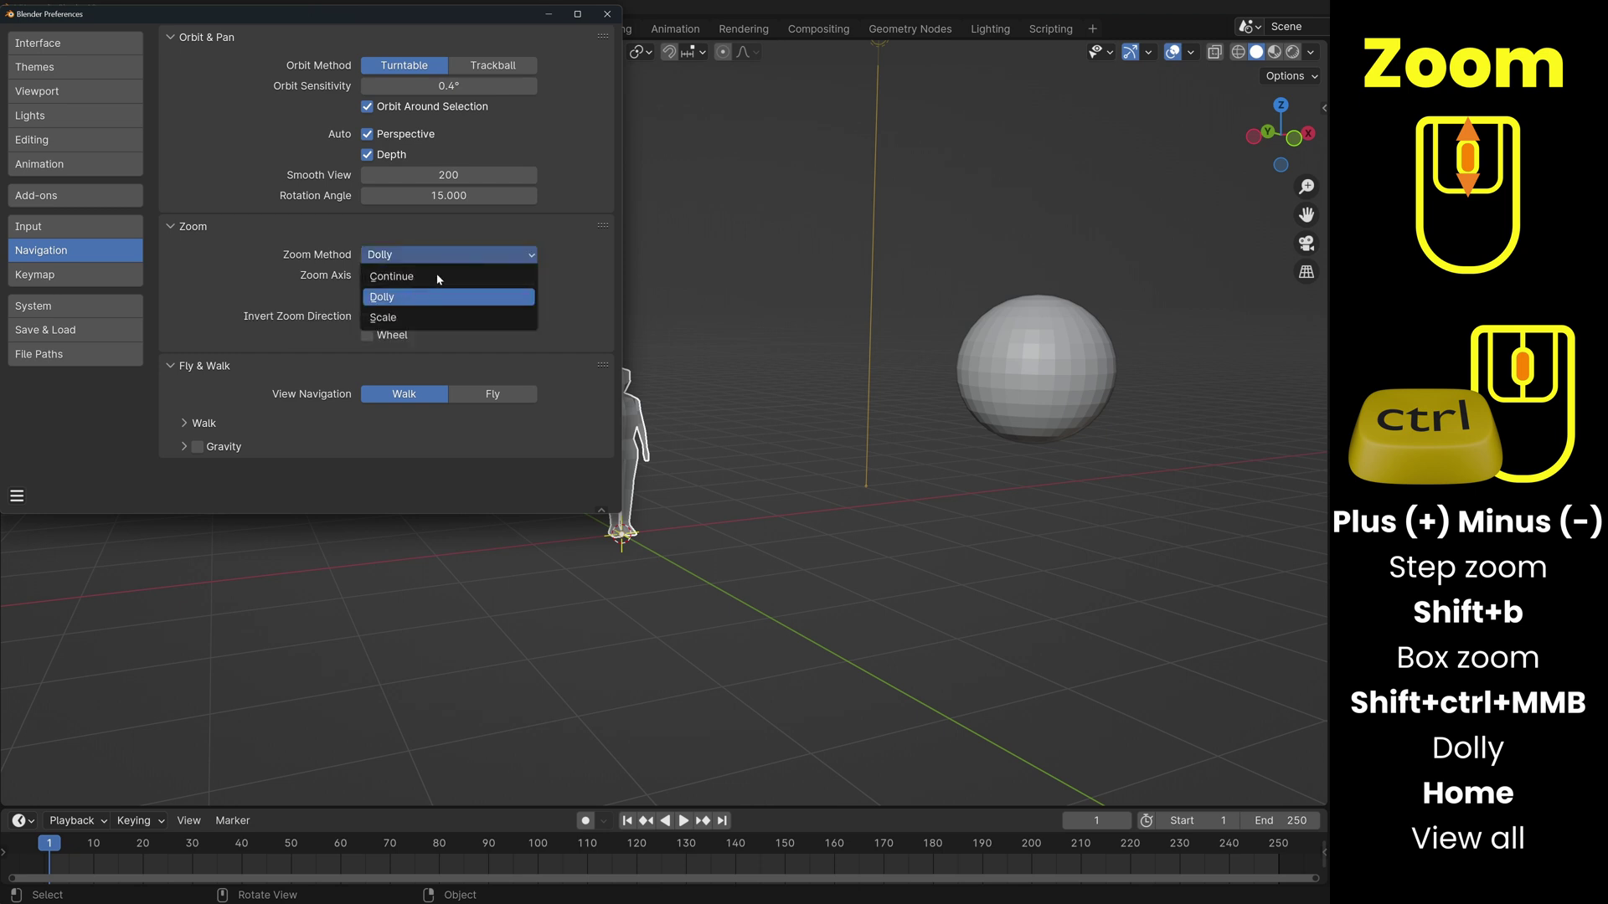
click(469, 275)
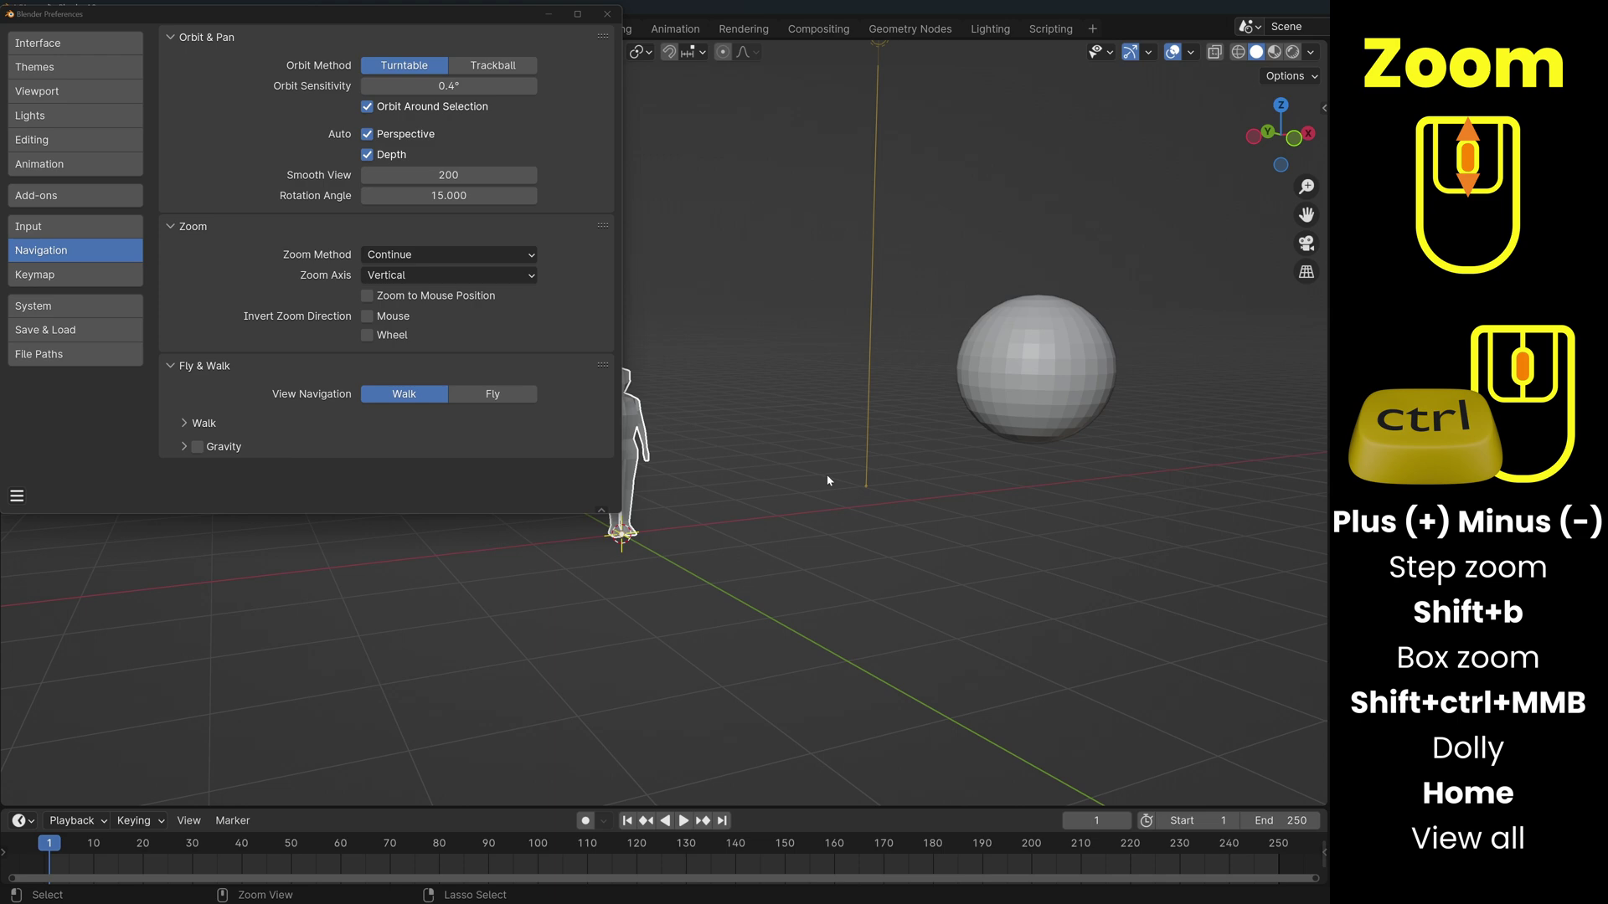
- Test zooming by dragging toward the sphere and figure and scrolling in and out
mouse_move(827, 474)
ctrl+middle_down()
mouse_move(830, 510)
mouse_move(823, 469)
ctrl+middle_up()
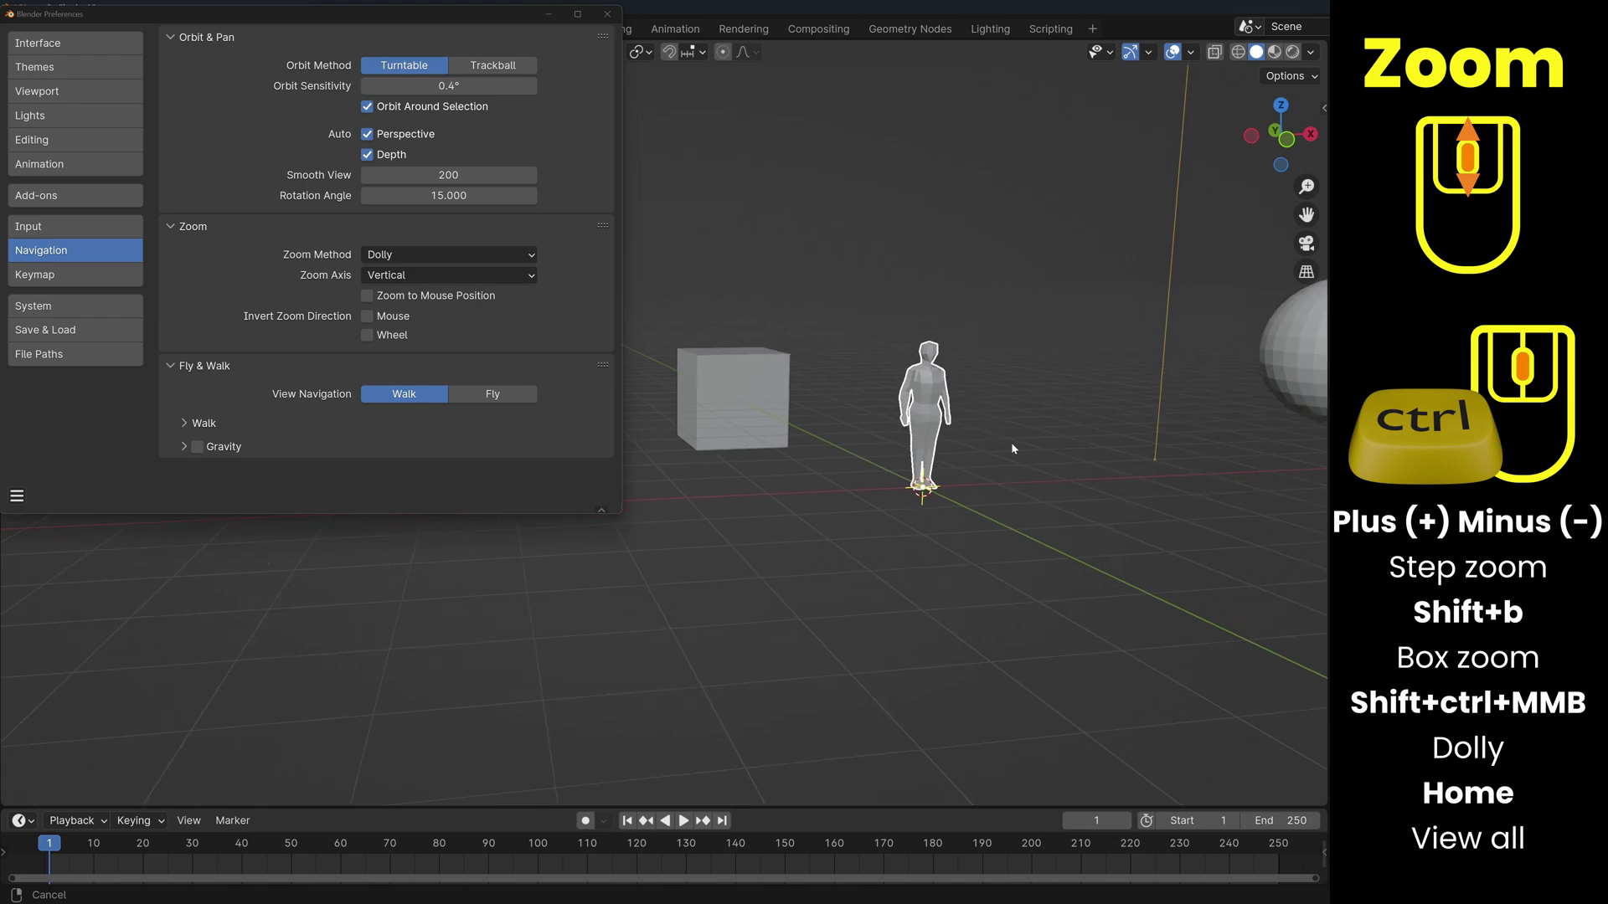
mouse_move(1012, 443)
ctrl+middle_down()
mouse_move(1041, 345)
mouse_move(1037, 445)
ctrl+middle_up()
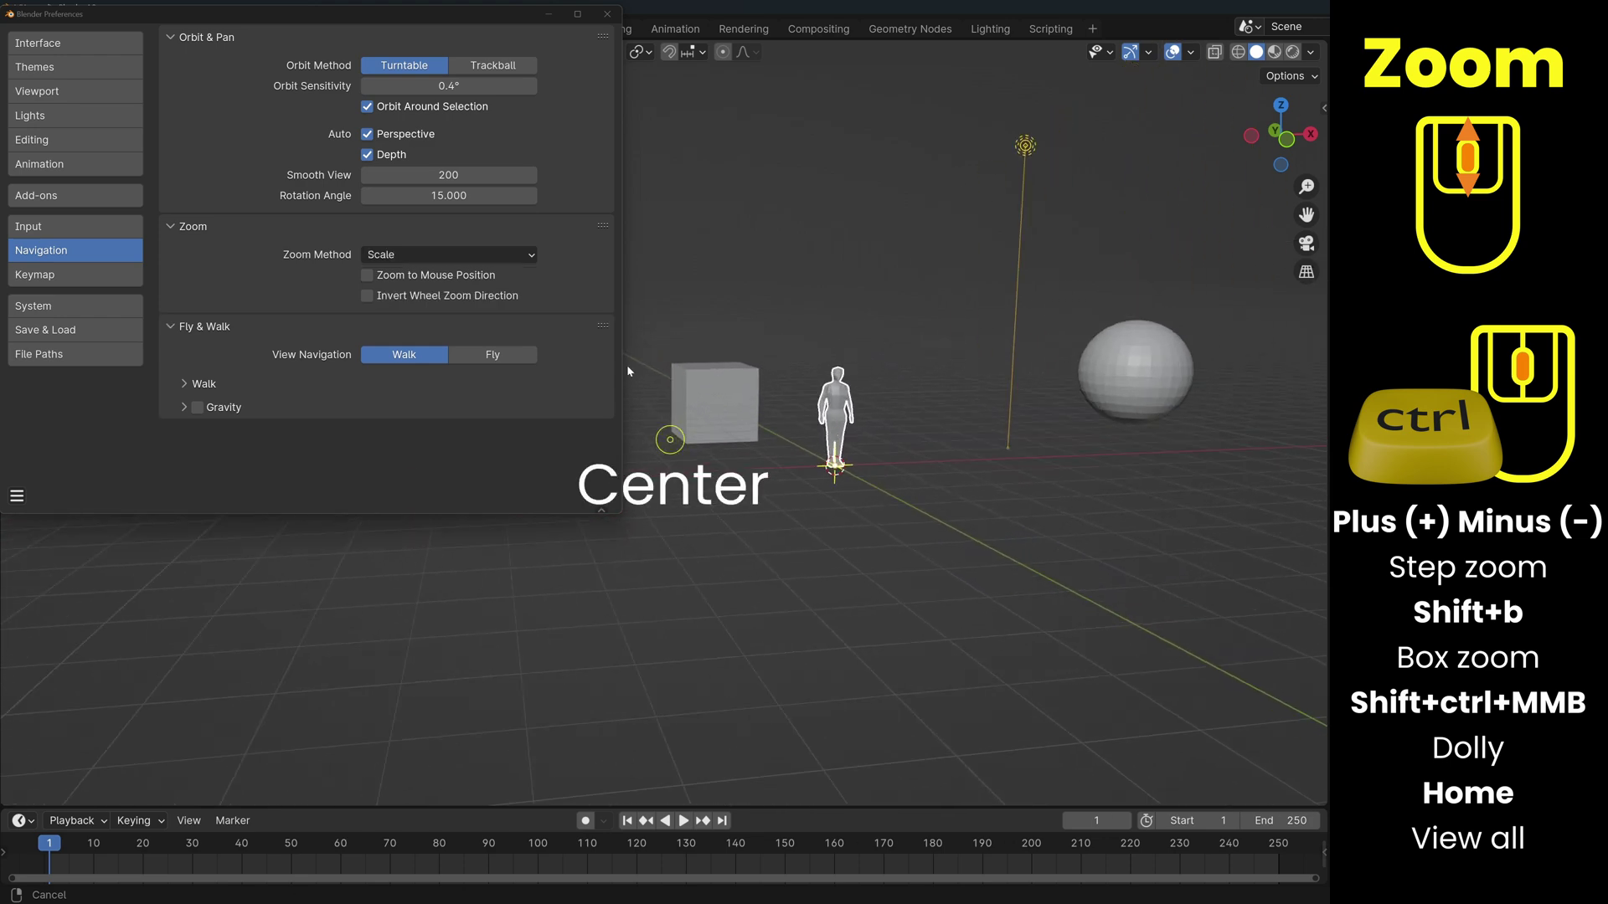
mouse_move(626, 364)
ctrl+middle_down()
mouse_move(544, 534)
mouse_move(856, 501)
mouse_move(695, 460)
mouse_move(871, 368)
mouse_move(628, 273)
mouse_move(630, 419)
ctrl+middle_up()
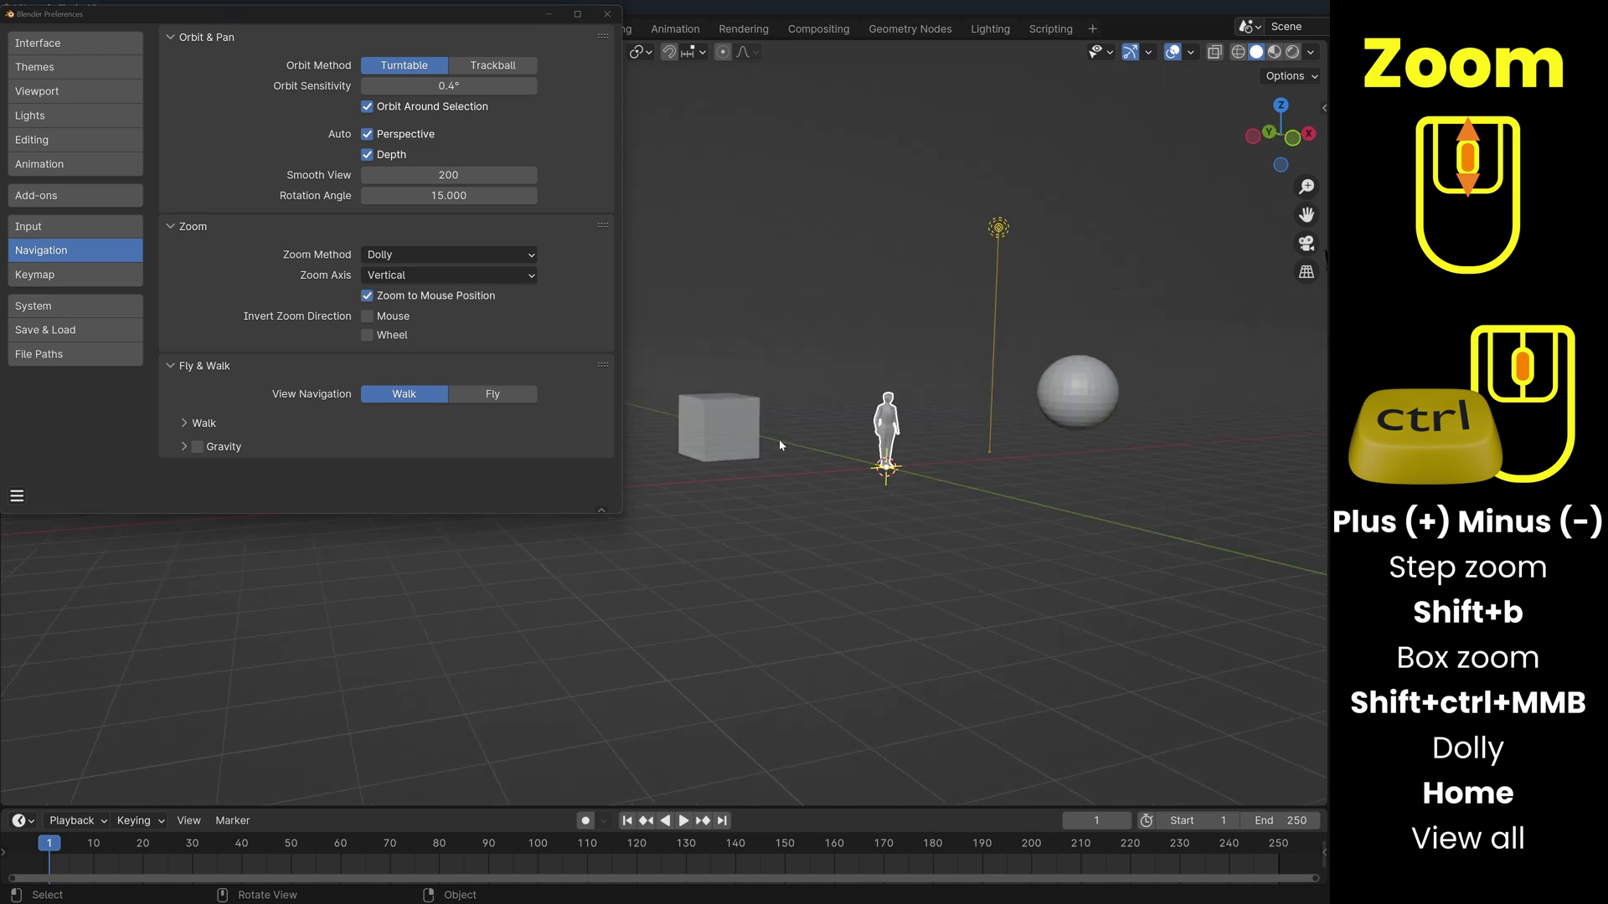
scroll(712, 448, up, 4)
scroll(720, 444, down, 4)
scroll(955, 433, up, 5)
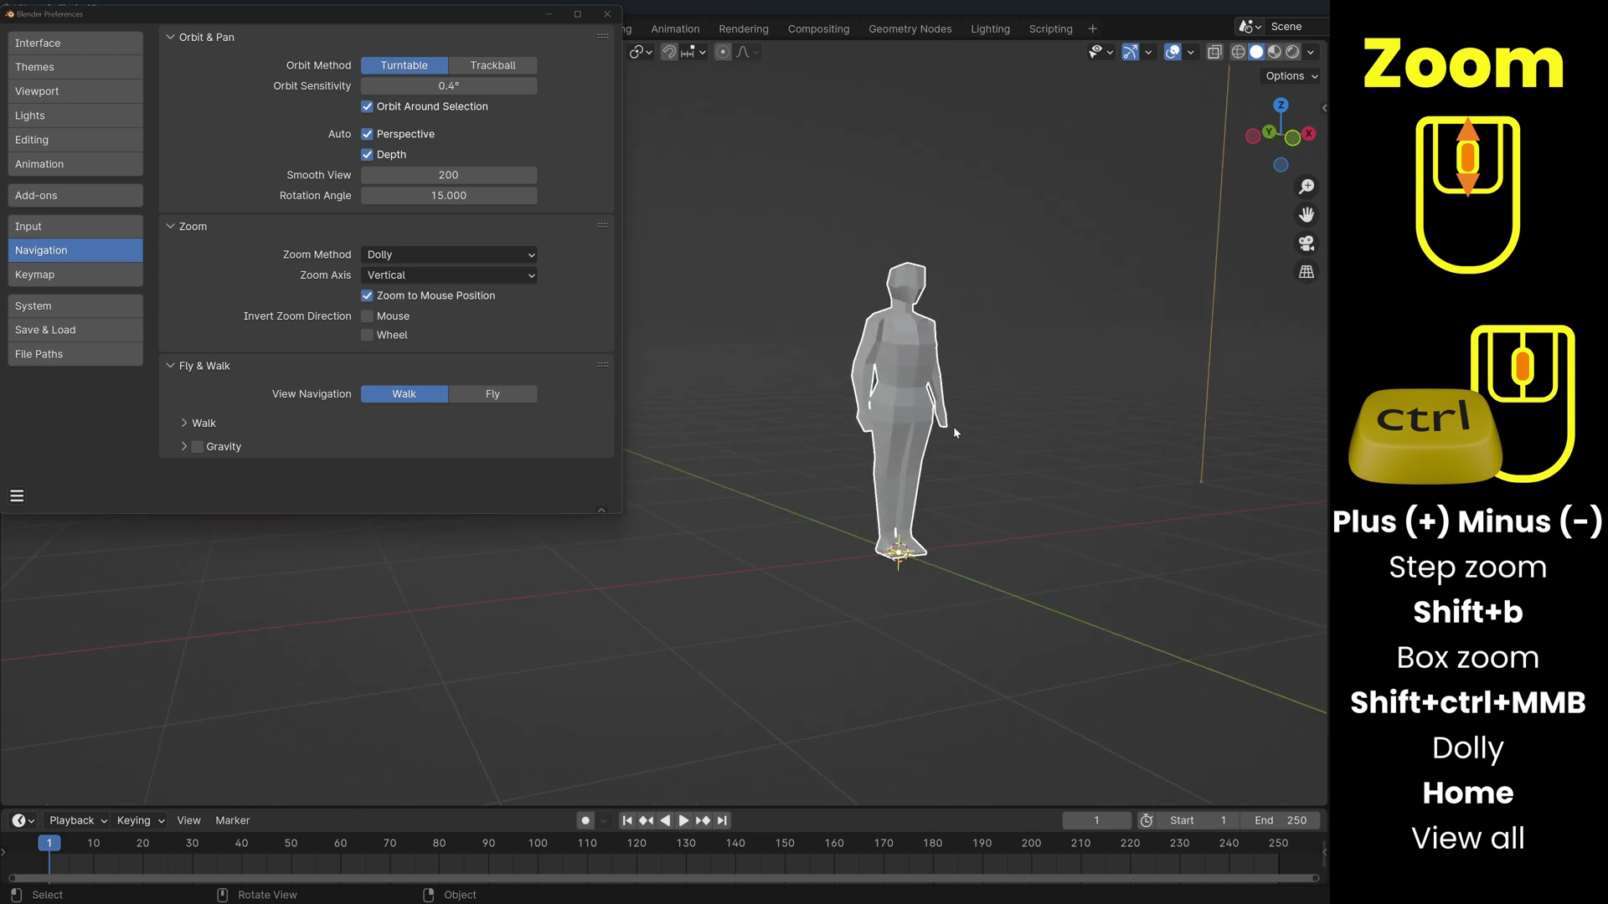
scroll(1164, 377, up, 5)
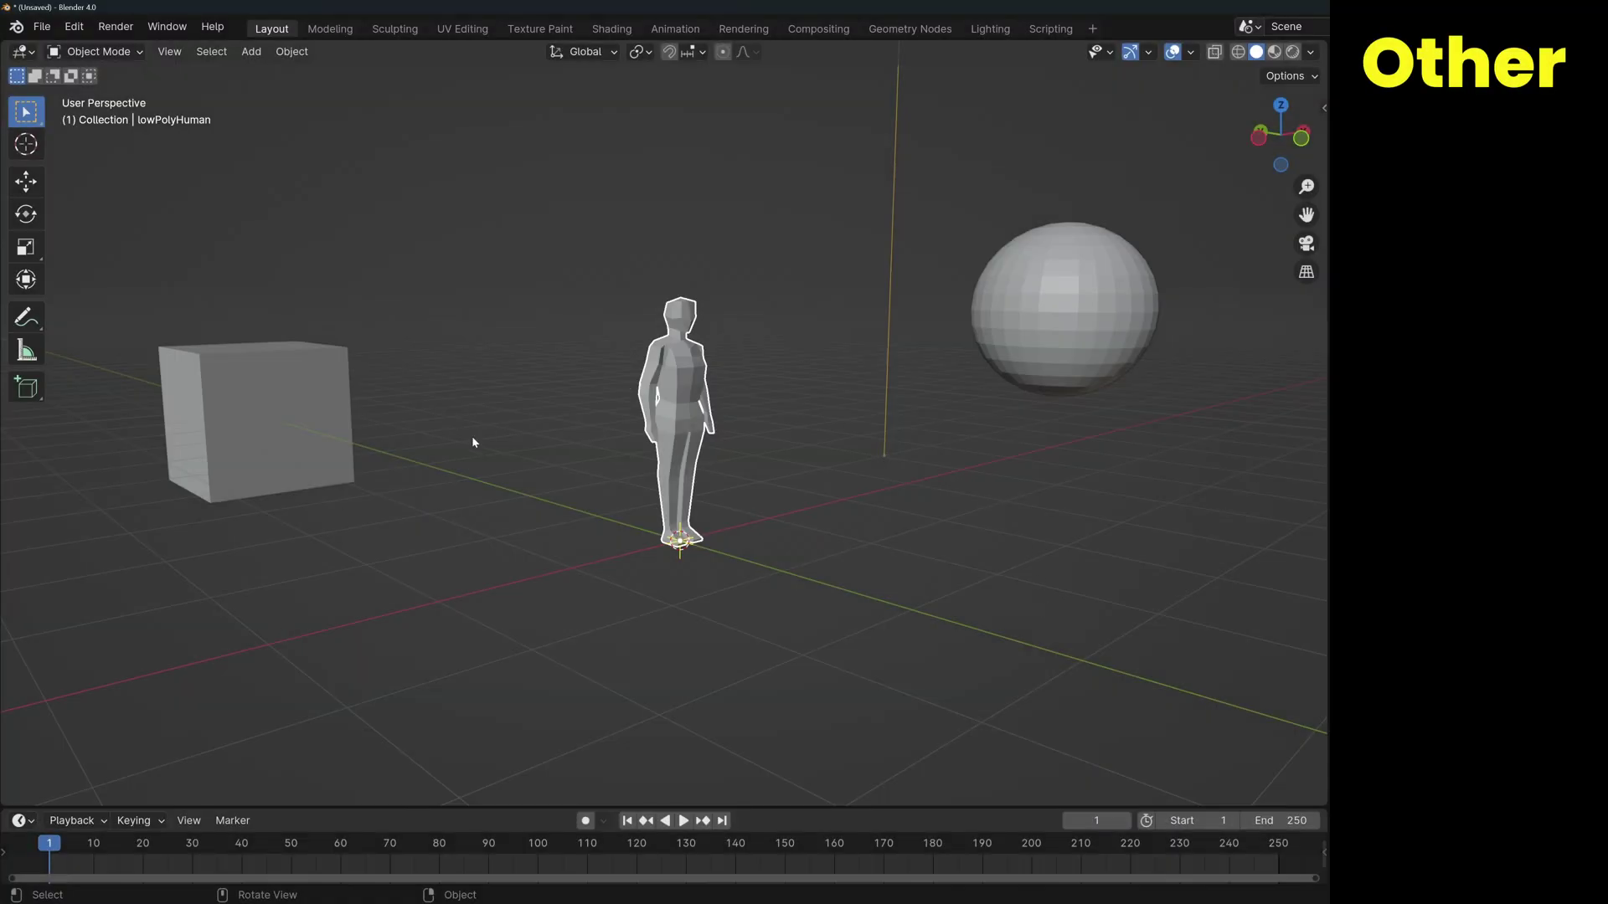
- Roll the view both ways with Shift+numpad 4/6, then try top view and orbit back
key(shift+KP_4)
key(shift+KP_4)
key(shift+KP_4)
key(shift+KP_6)
key(shift+KP_6)
key(shift+KP_6)
key(shift+KP_6)
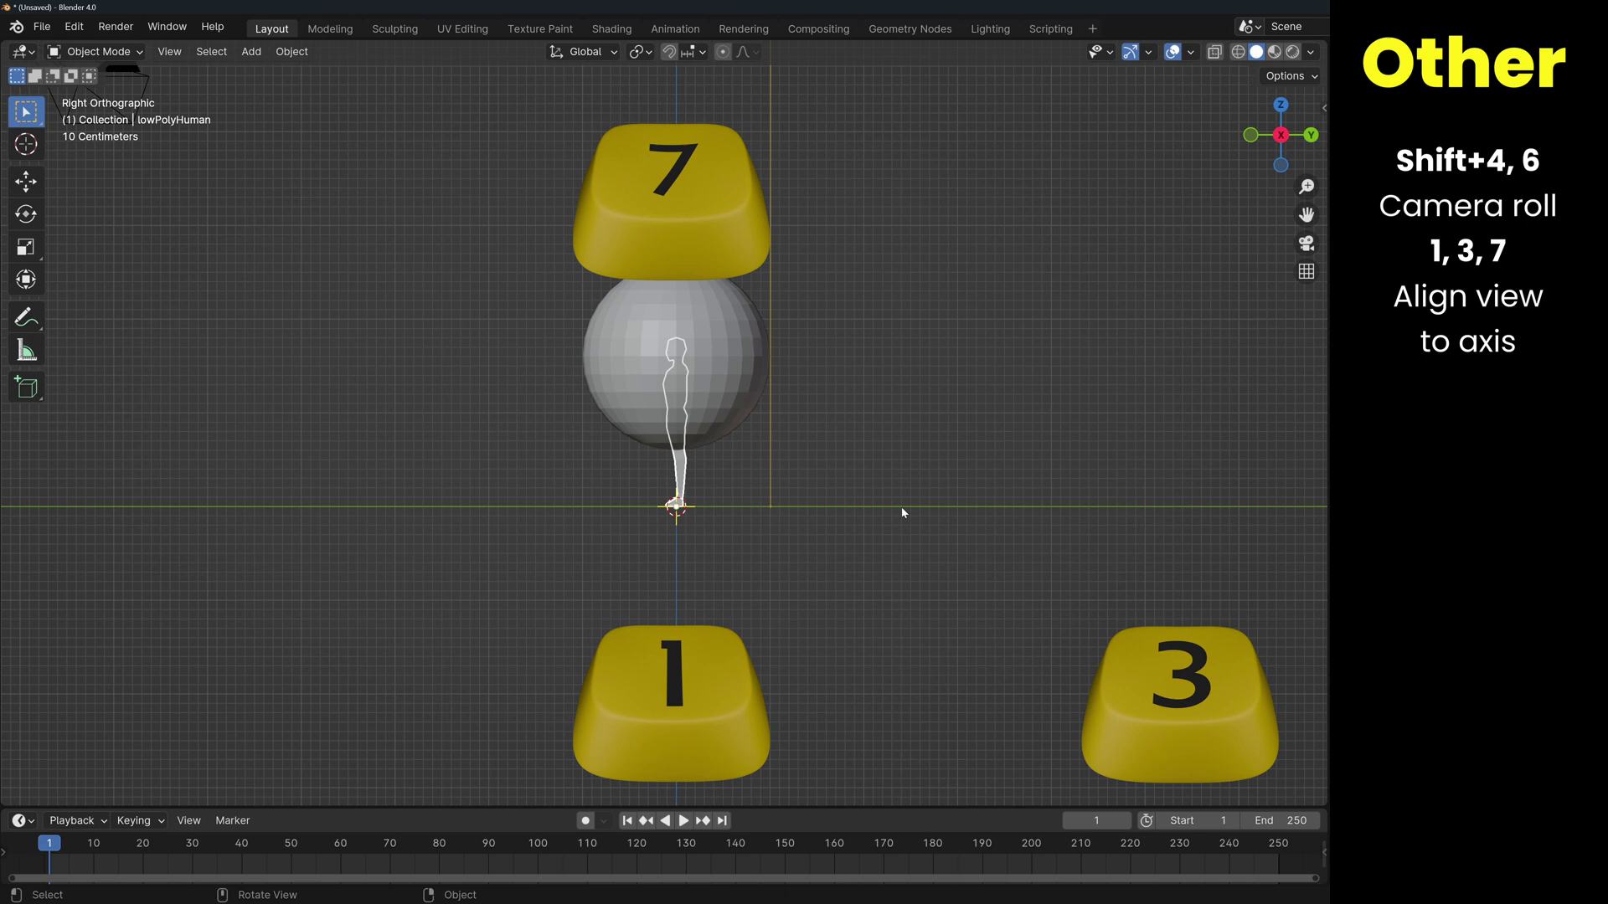
key(KP_7)
middle_drag(903, 513, 620, 549)
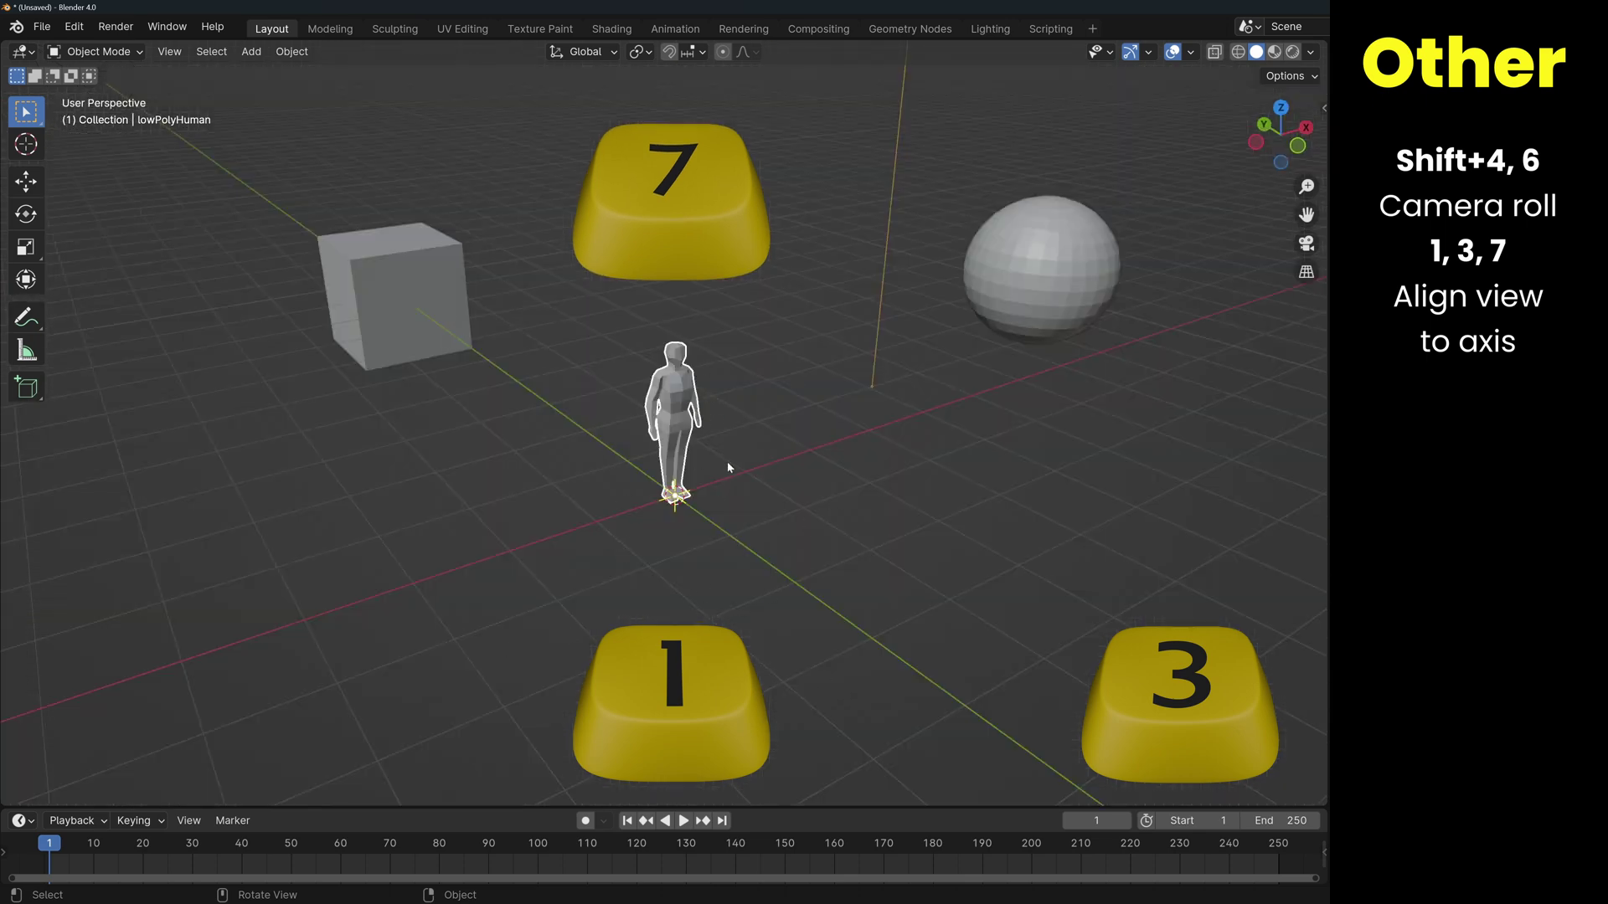
- Cycle front, right, top, back, left and bottom views, then look through the camera
key(KP_1)
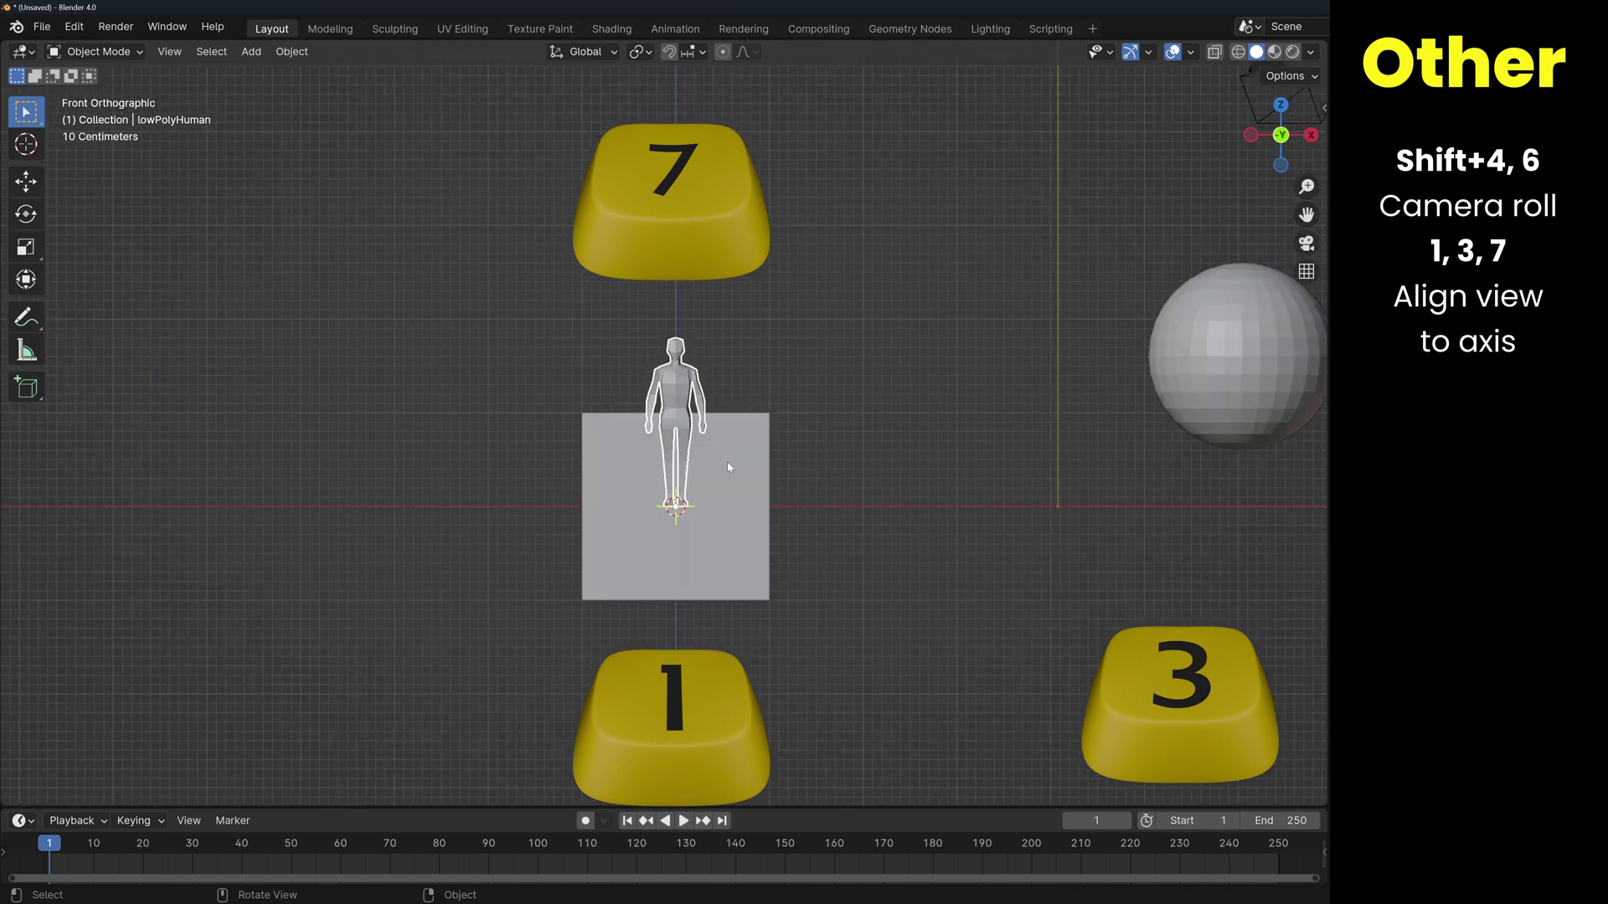
key(KP_3)
key(KP_7)
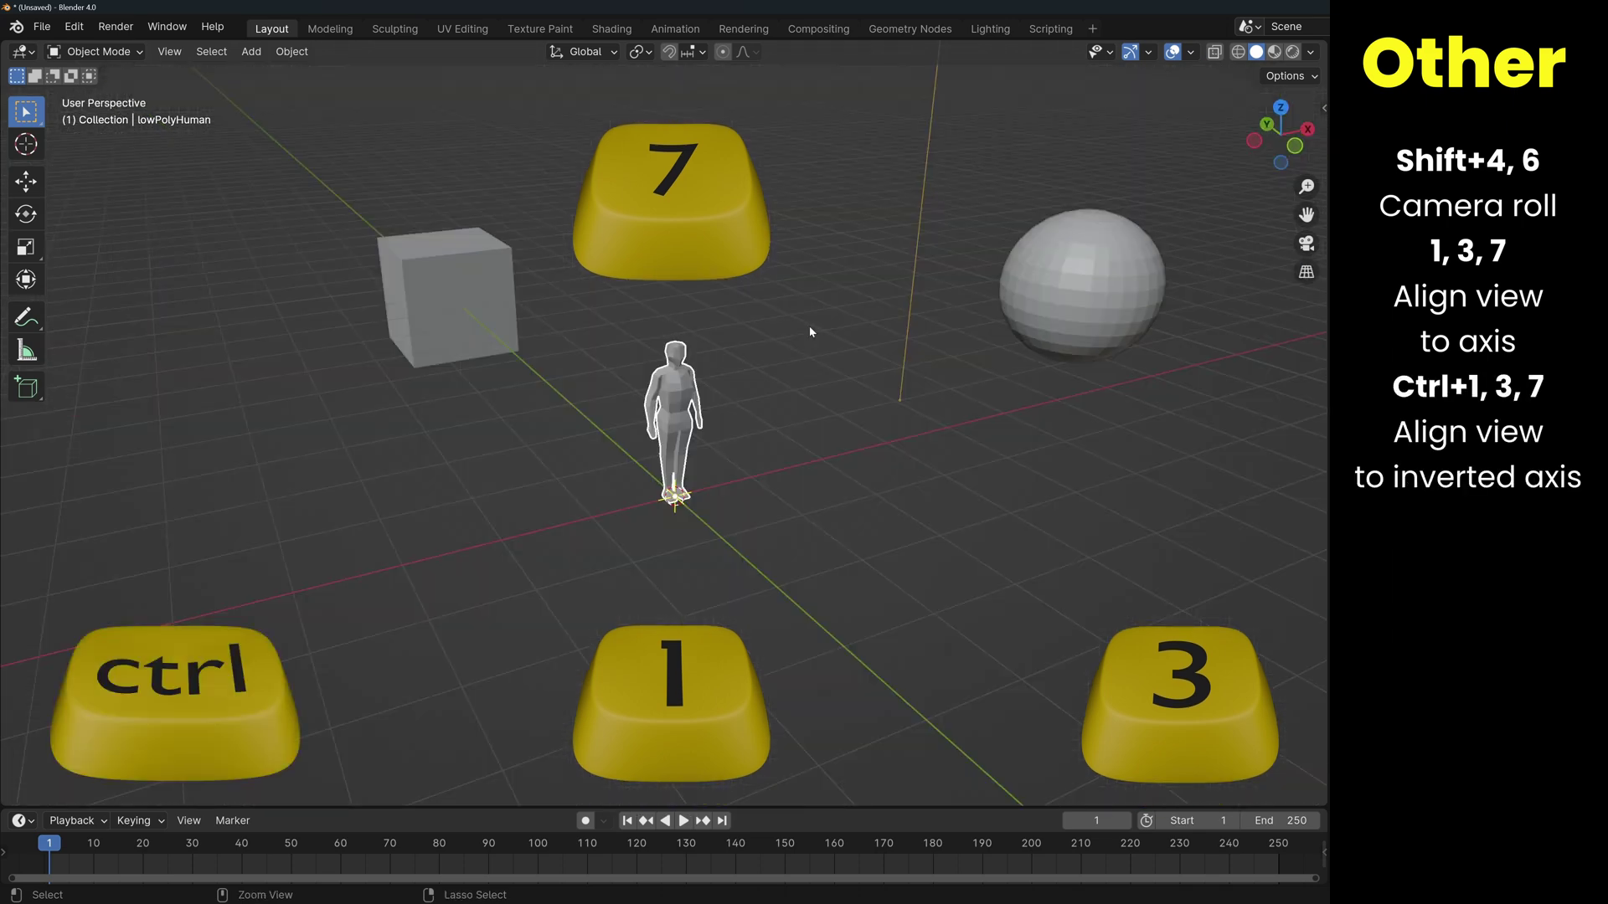
key(ctrl+KP_1)
key(ctrl+KP_3)
key(ctrl+KP_7)
middle_drag(811, 332, 889, 391)
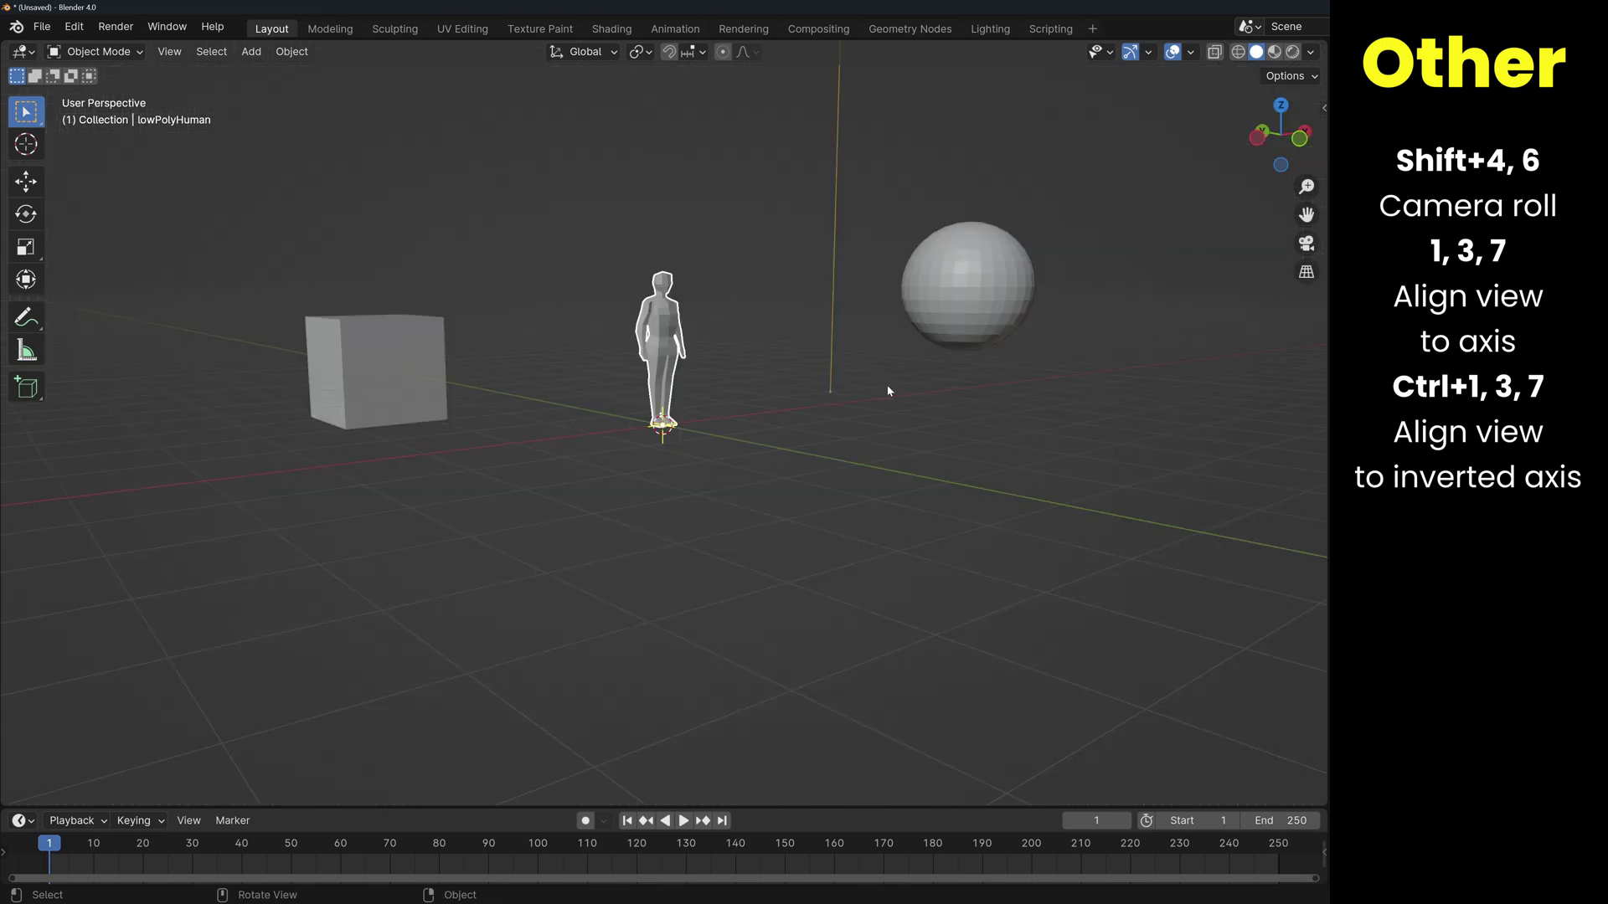
key(KP_0)
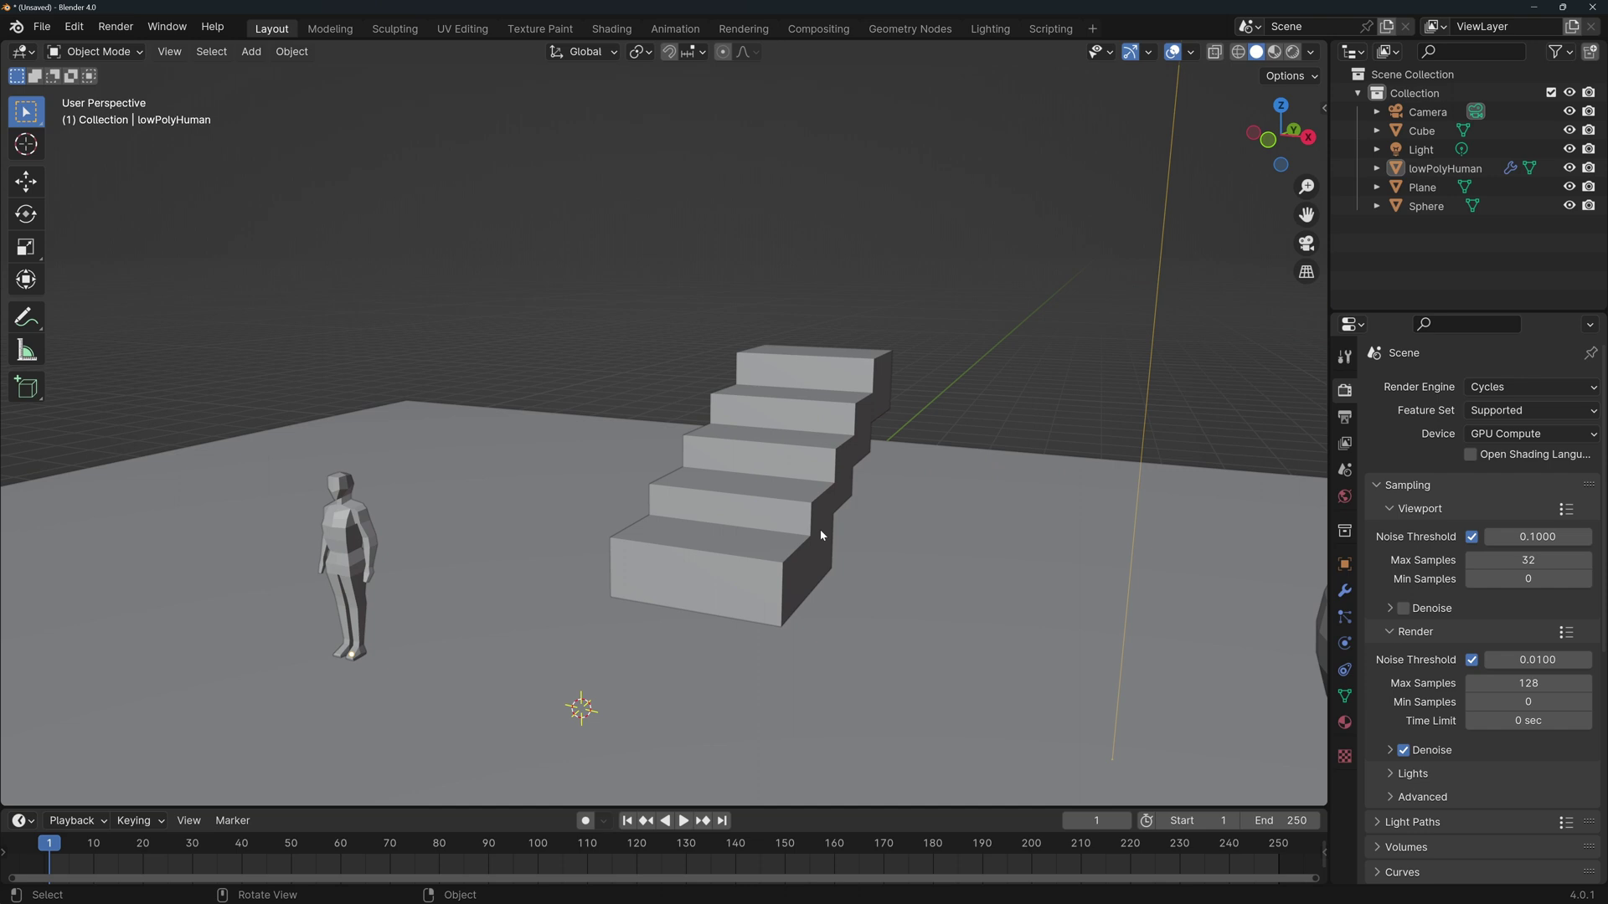
- Start Walk Navigation from the View menu and walk forward toward the stairs
click(170, 51)
mouse_move(260, 317)
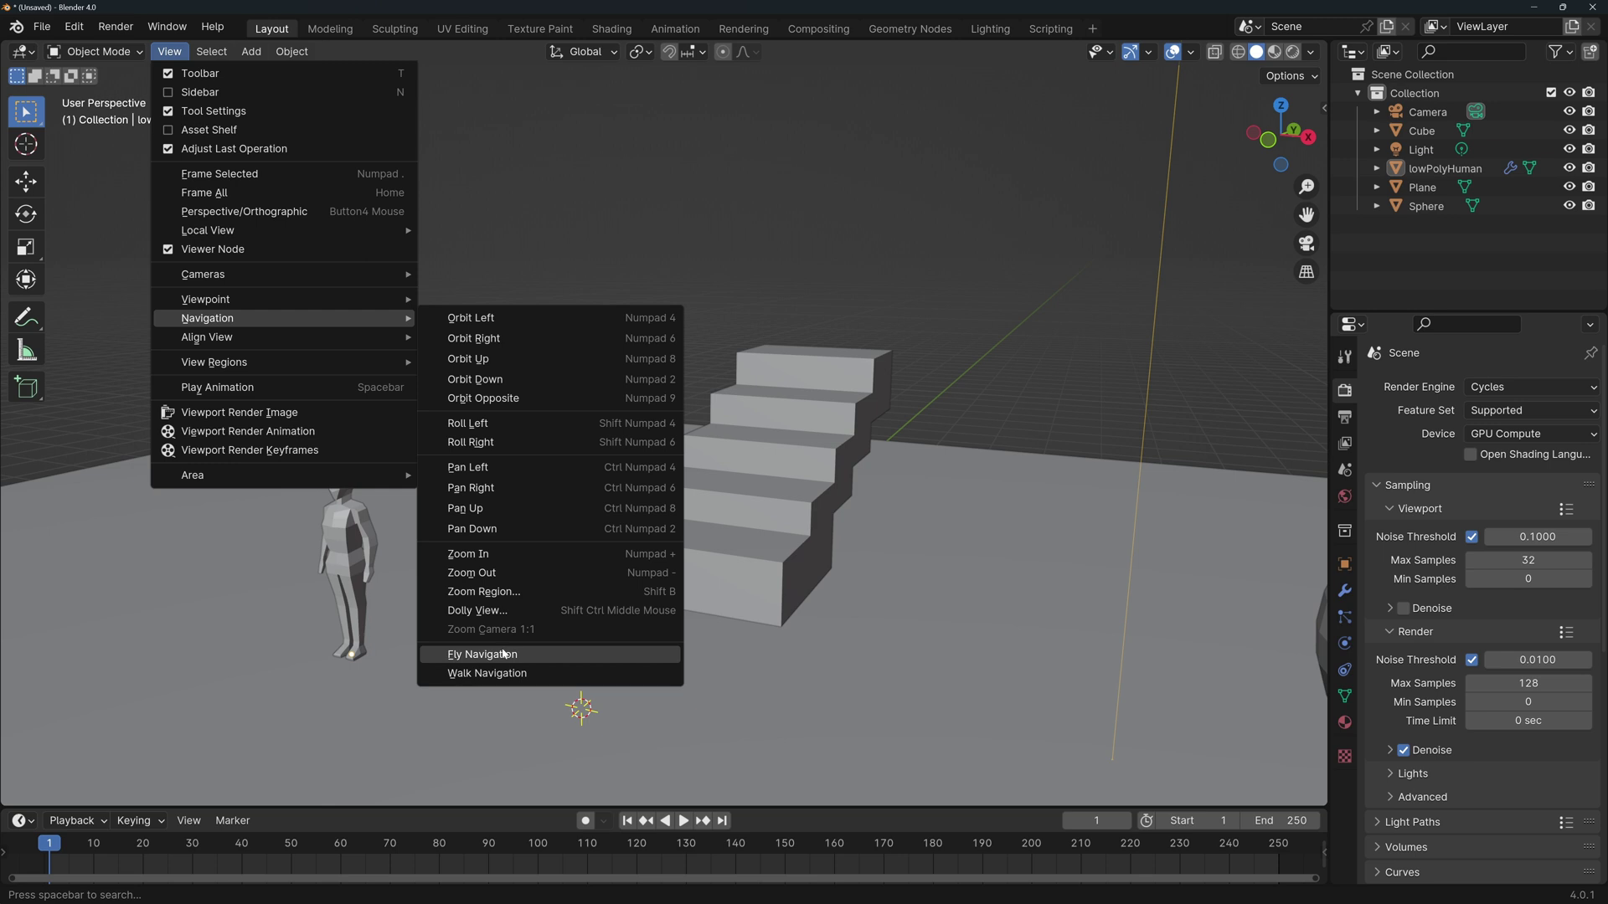
click(486, 674)
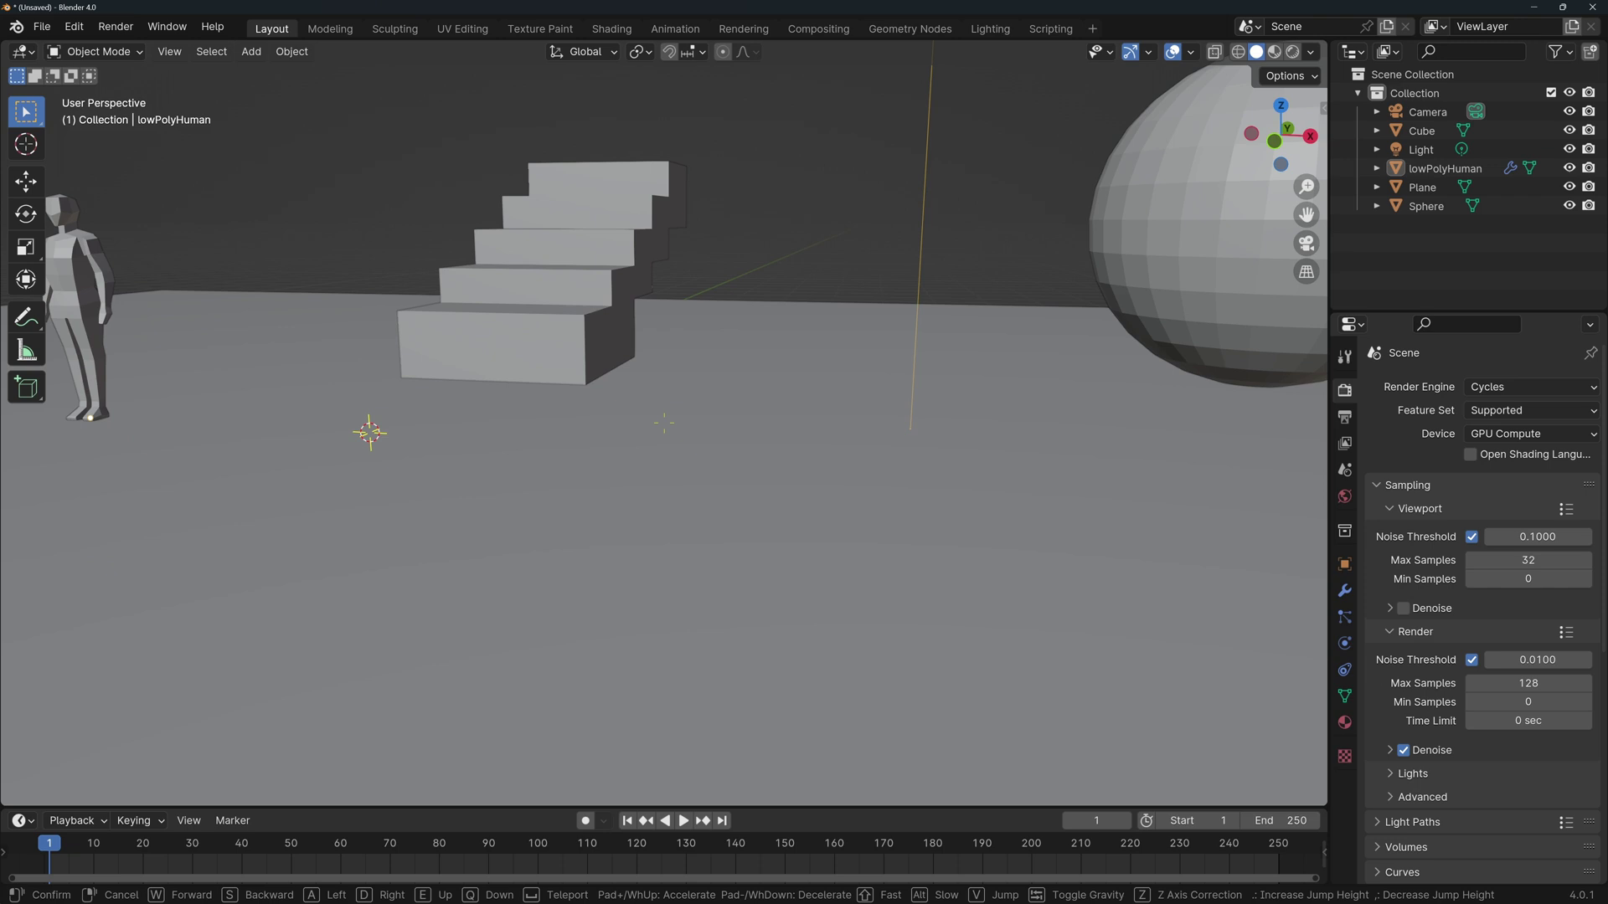
key(w)
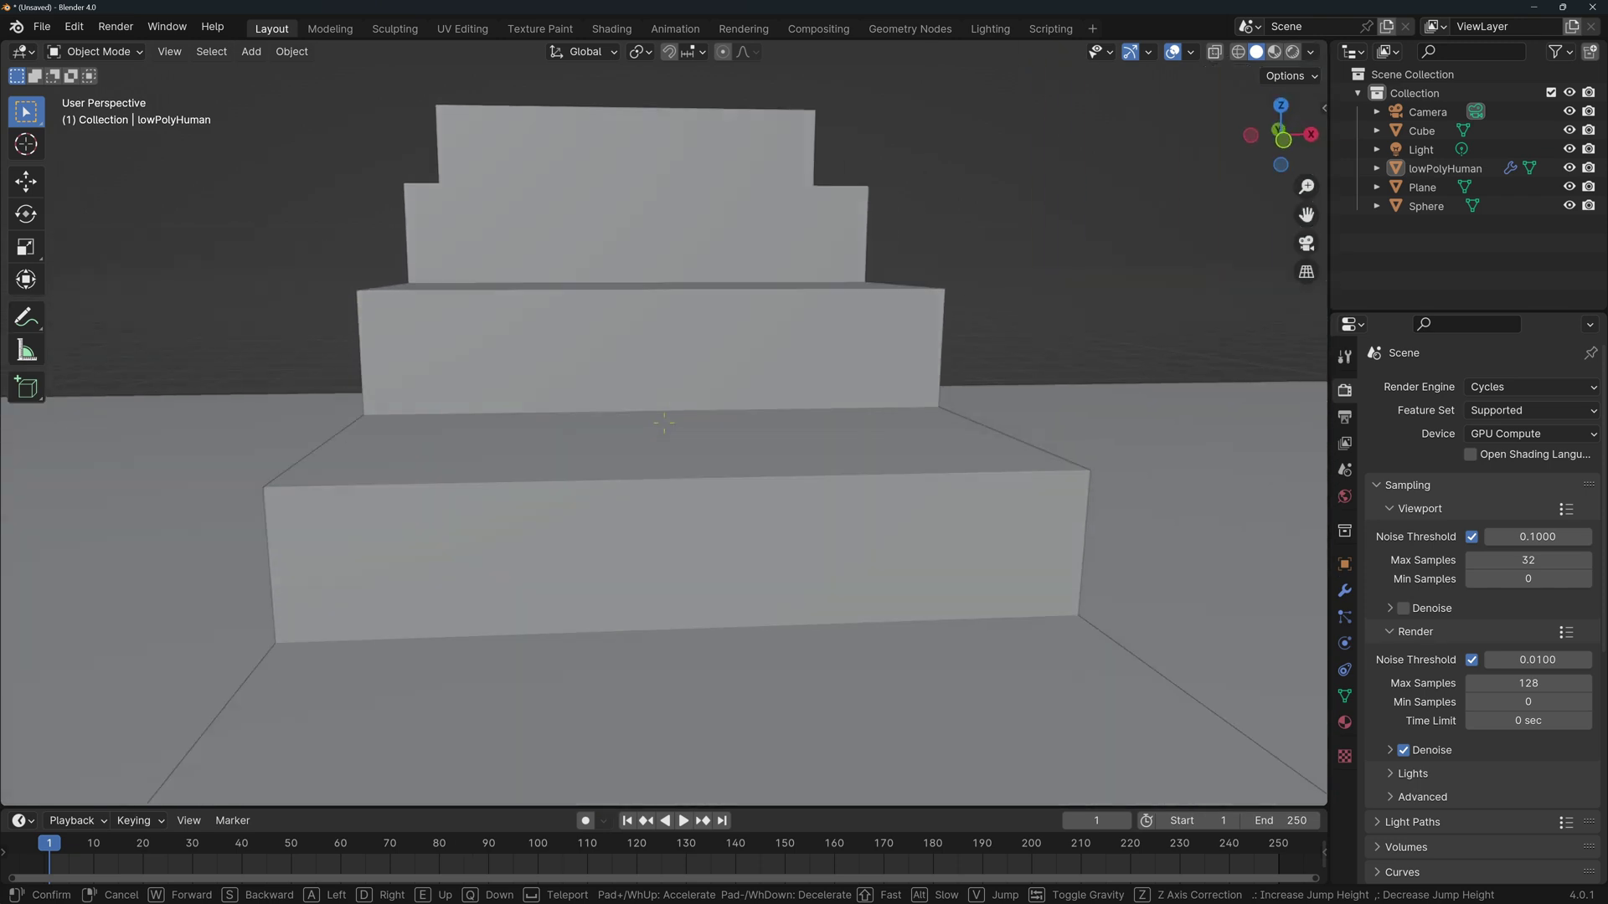